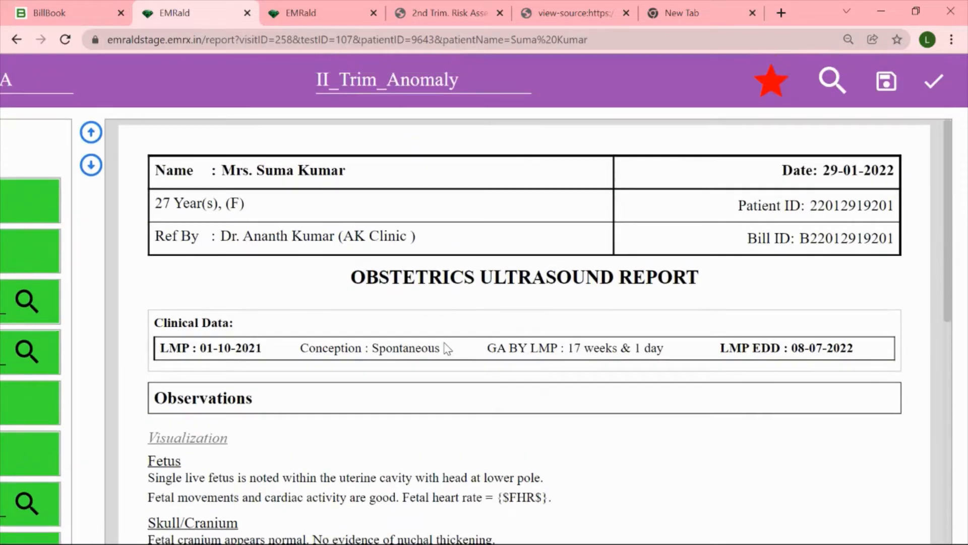
Review the II_Trim_Anomaly obstetrics ultrasound report from the clinical data down to the impression
{"action": "scroll", "coordinate": [447, 348], "scroll_direction": "down", "scroll_amount": 3}
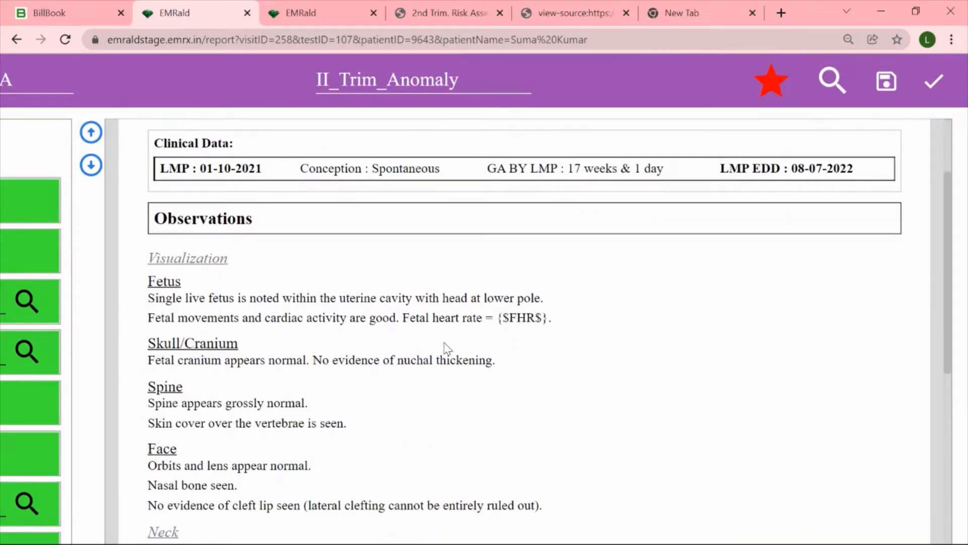
{"action": "scroll", "coordinate": [447, 348], "scroll_direction": "down", "scroll_amount": 2}
{"action": "scroll", "coordinate": [447, 348], "scroll_direction": "down", "scroll_amount": 1}
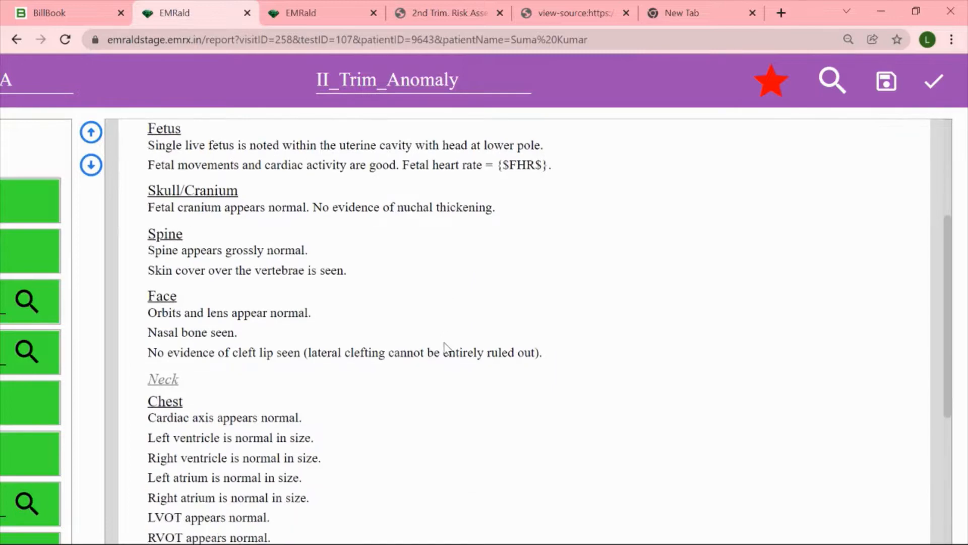
{"action": "scroll", "coordinate": [444, 347], "scroll_direction": "down", "scroll_amount": 10}
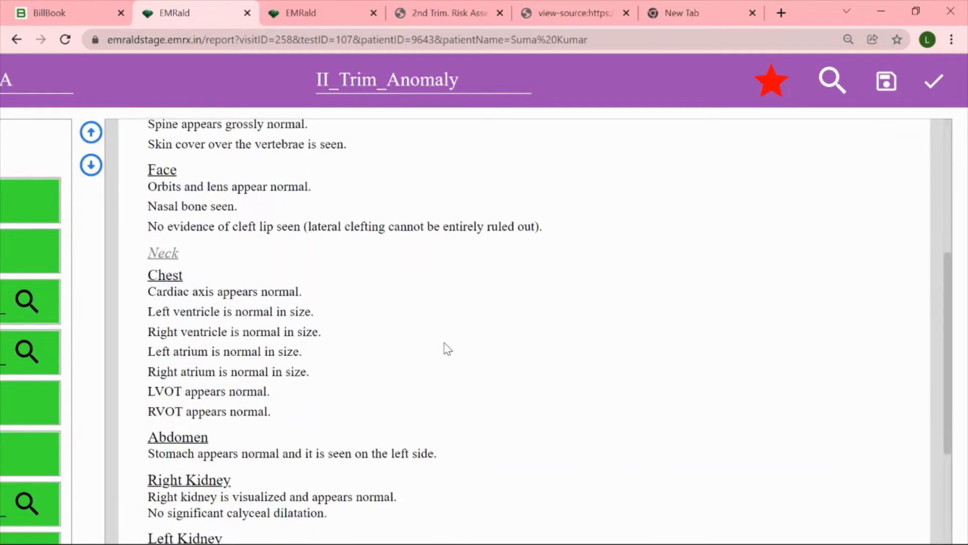
{"action": "scroll", "coordinate": [447, 348], "scroll_direction": "down", "scroll_amount": 6}
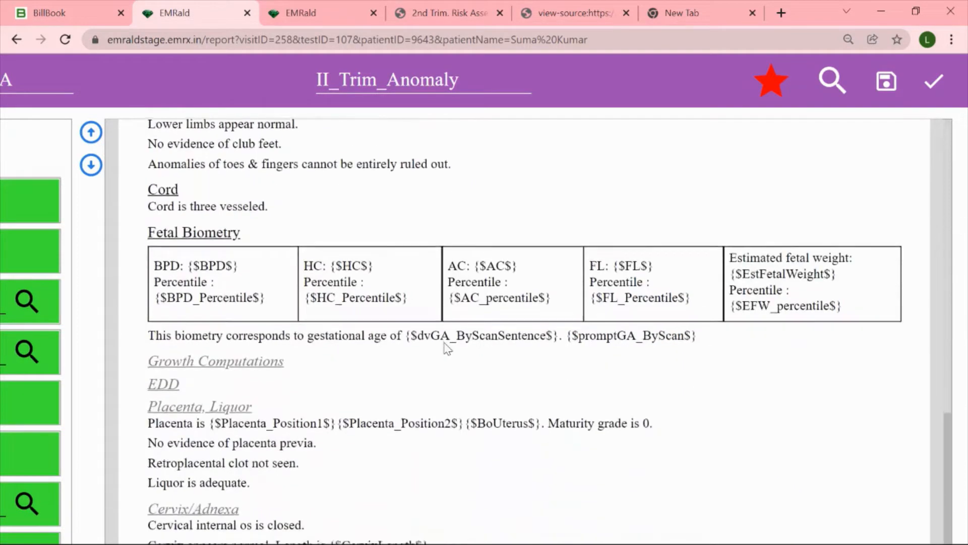
{"action": "scroll", "coordinate": [447, 348], "scroll_direction": "down", "scroll_amount": 4}
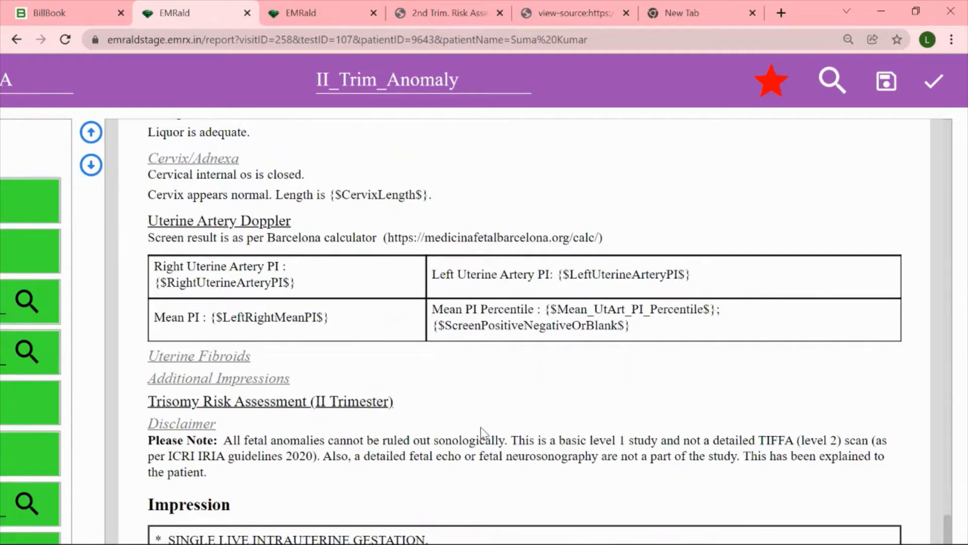
{"action": "scroll", "coordinate": [480, 427], "scroll_direction": "down", "scroll_amount": 3}
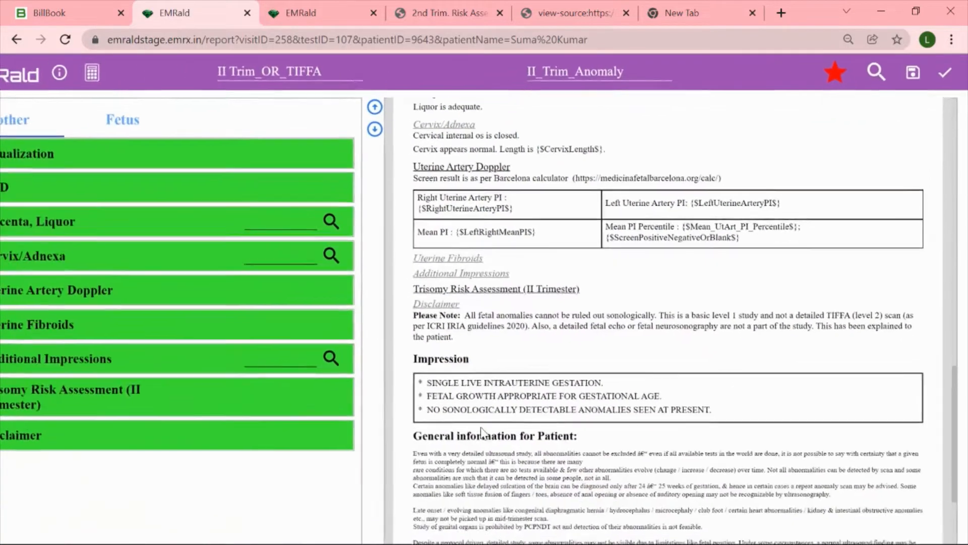
Include the II Trimester Risk Assessment option under the mother's Trisomy Risk Assessment section of the report
{"action": "scroll", "coordinate": [481, 432], "scroll_direction": "left", "scroll_amount": 2}
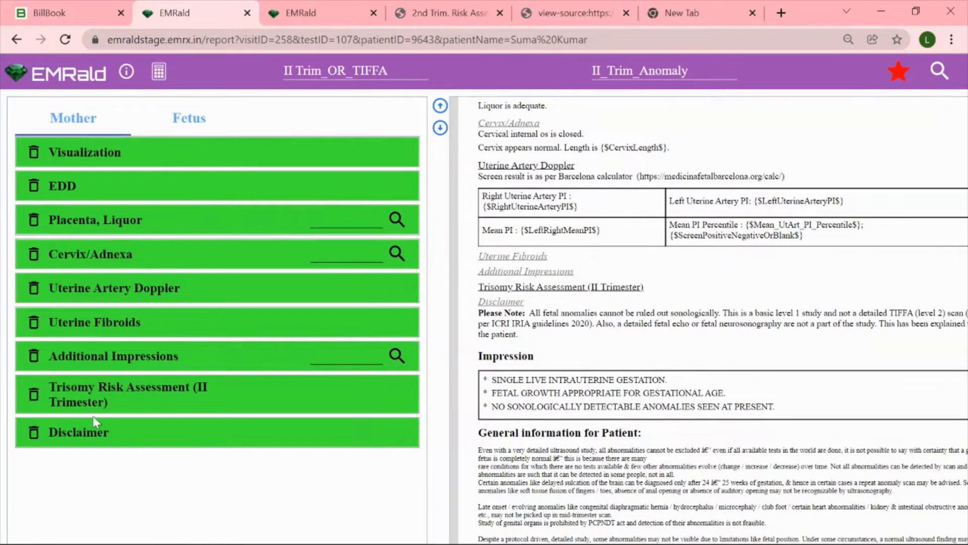
{"action": "left_click", "coordinate": [125, 391]}
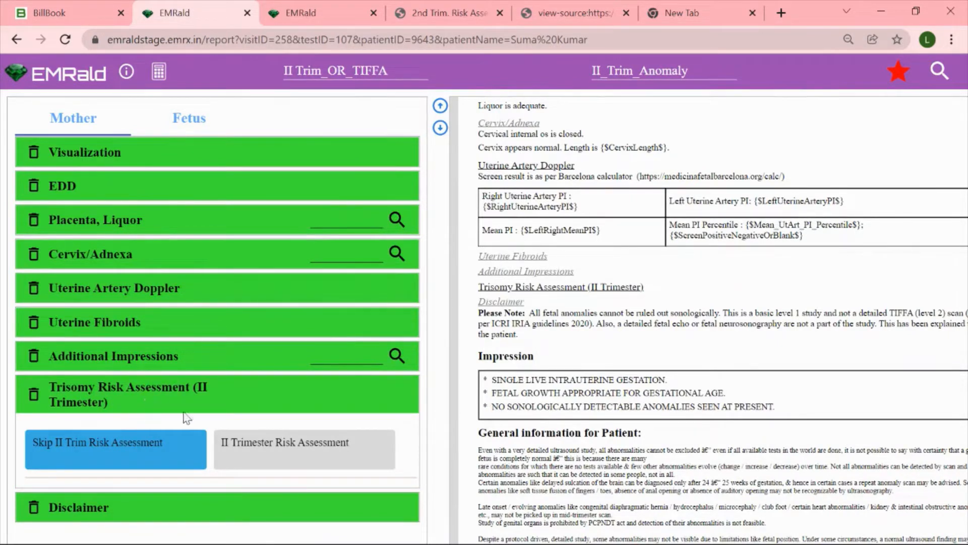
{"action": "left_click", "coordinate": [290, 442]}
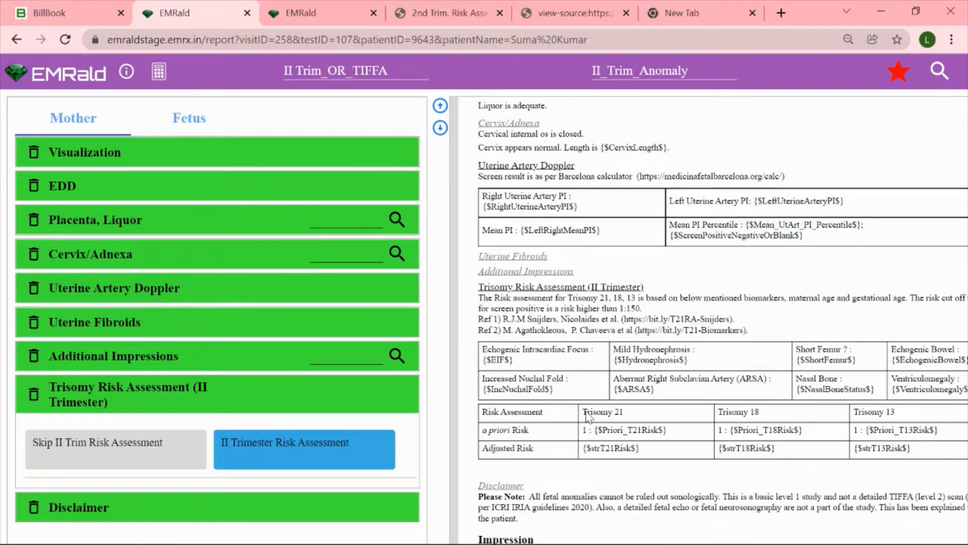
Examine the biomarker and risk tables in the report's Trisomy Risk Assessment (II Trimester) section
{"action": "scroll", "coordinate": [587, 416], "scroll_direction": "right", "scroll_amount": 2}
{"action": "scroll", "coordinate": [587, 416], "scroll_direction": "up", "scroll_amount": 2}
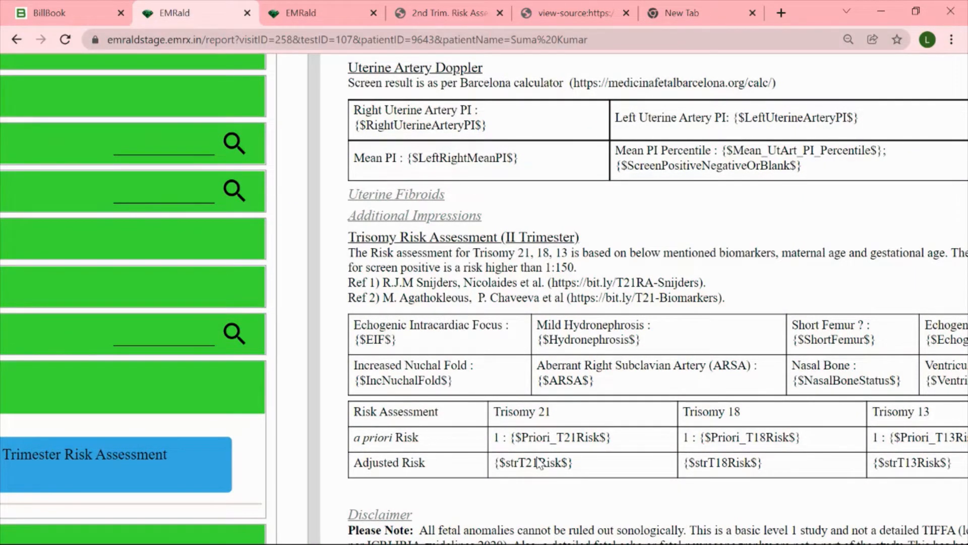
{"action": "scroll", "coordinate": [538, 462], "scroll_direction": "right", "scroll_amount": 3}
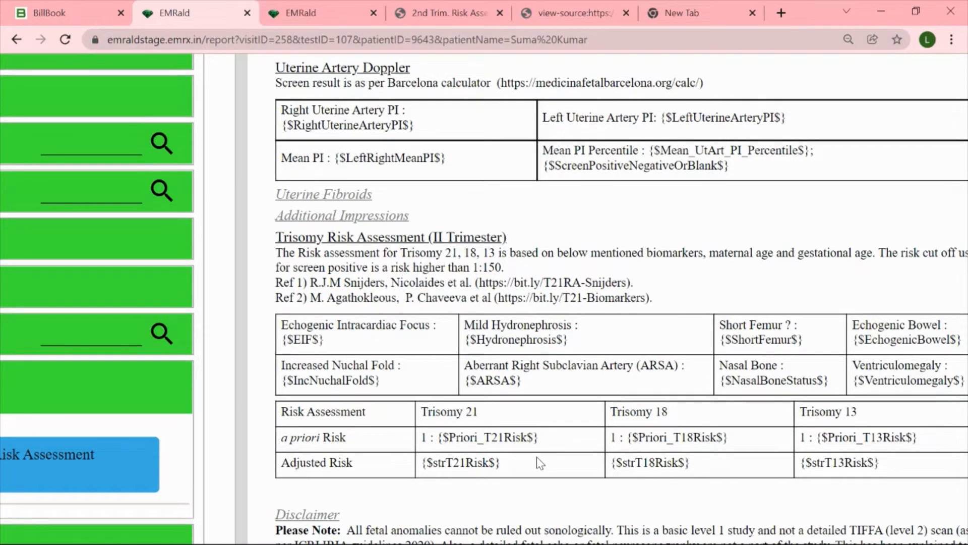
{"action": "scroll", "coordinate": [538, 457], "scroll_direction": "down", "scroll_amount": 1}
{"action": "scroll", "coordinate": [537, 456], "scroll_direction": "down", "scroll_amount": 4}
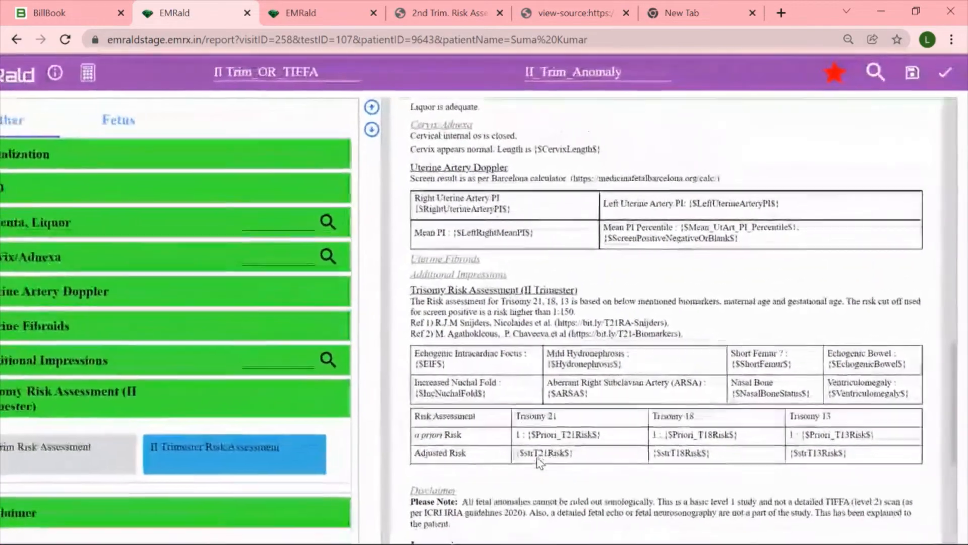
{"action": "scroll", "coordinate": [537, 458], "scroll_direction": "down", "scroll_amount": 1}
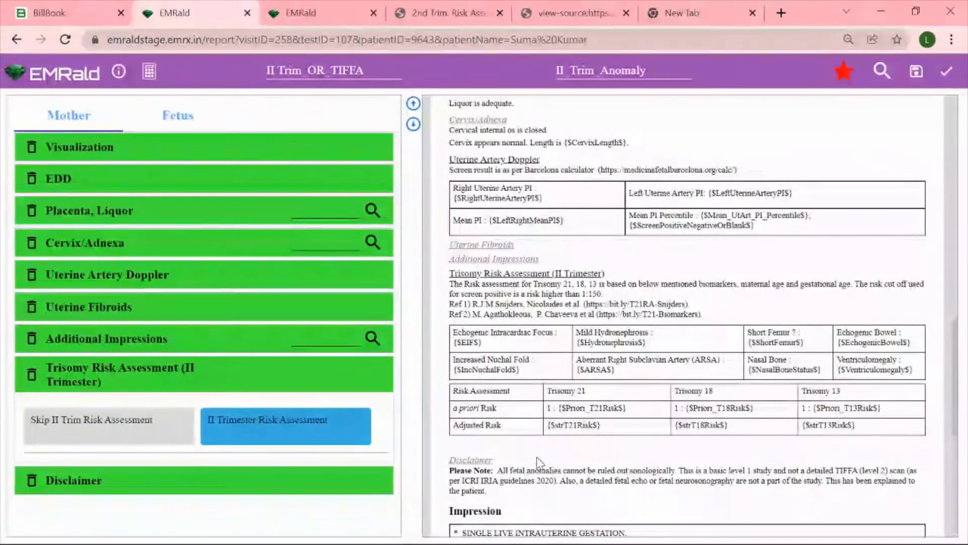
Open the form for the report's unfilled values and look through it down to the Trisomy Risk Assessment biomarkers
{"action": "left_click", "coordinate": [842, 76]}
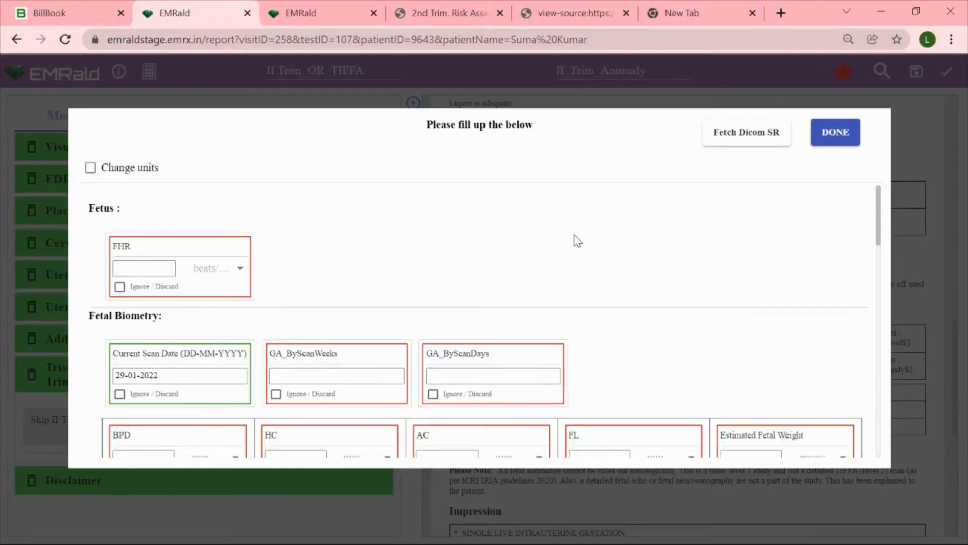
{"action": "scroll", "coordinate": [602, 296], "scroll_direction": "down", "scroll_amount": 1}
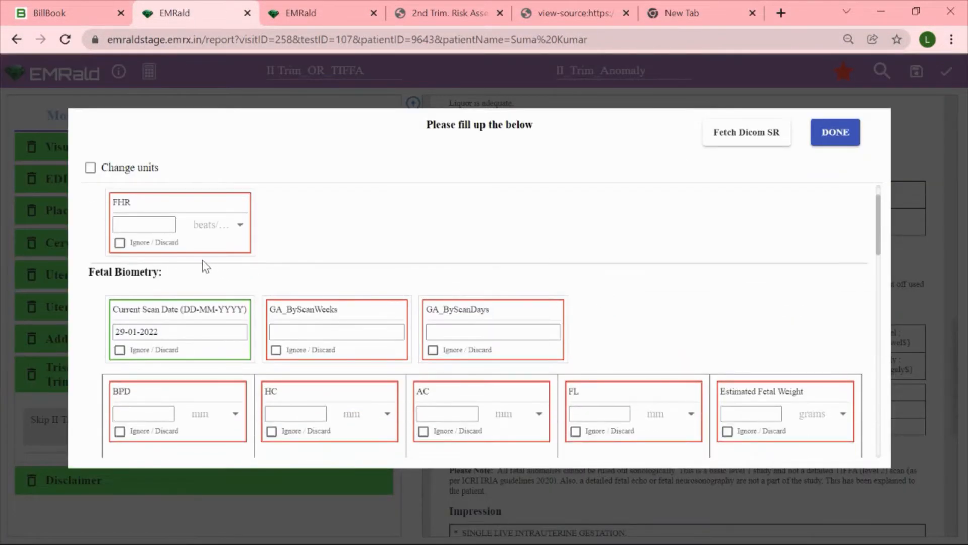
{"action": "scroll", "coordinate": [529, 340], "scroll_direction": "down", "scroll_amount": 1}
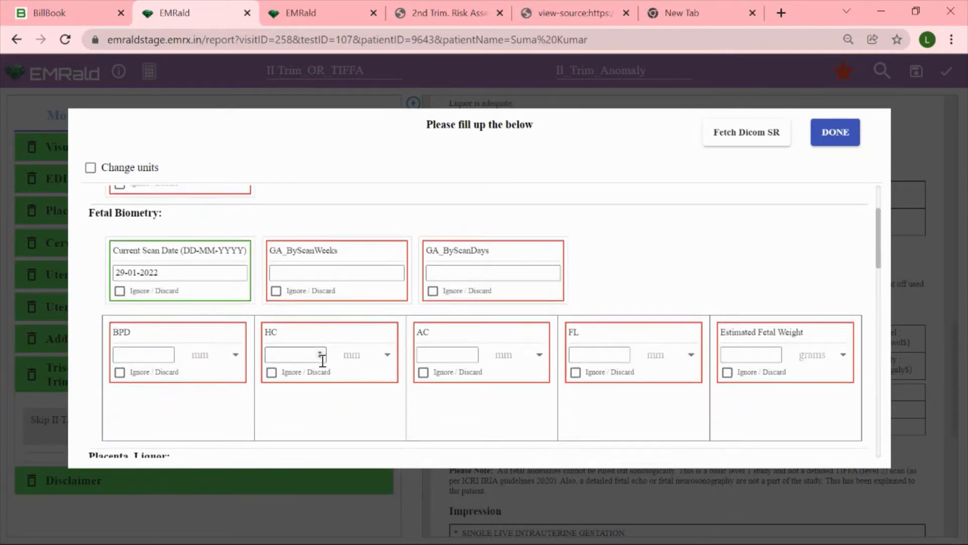
{"action": "scroll", "coordinate": [575, 379], "scroll_direction": "down", "scroll_amount": 6}
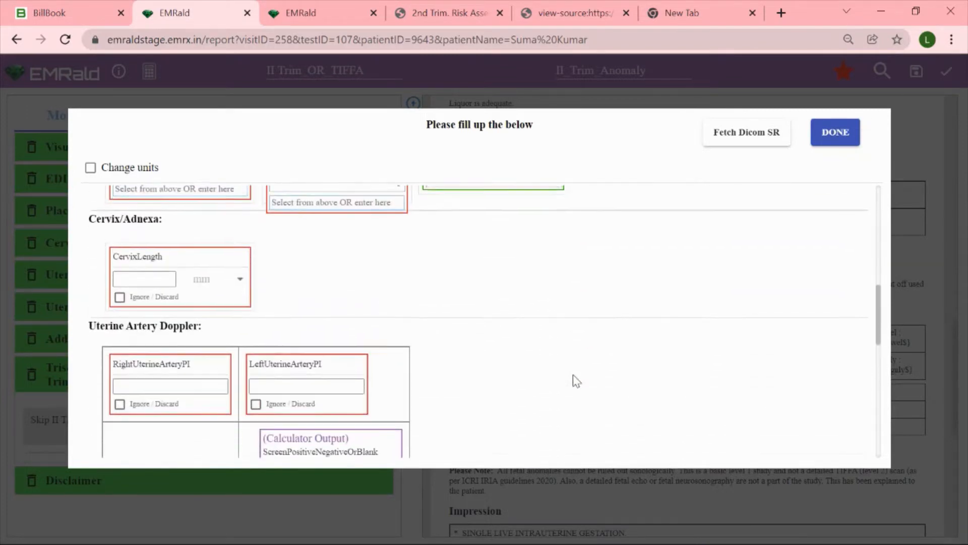
{"action": "scroll", "coordinate": [573, 376], "scroll_direction": "down", "scroll_amount": 5}
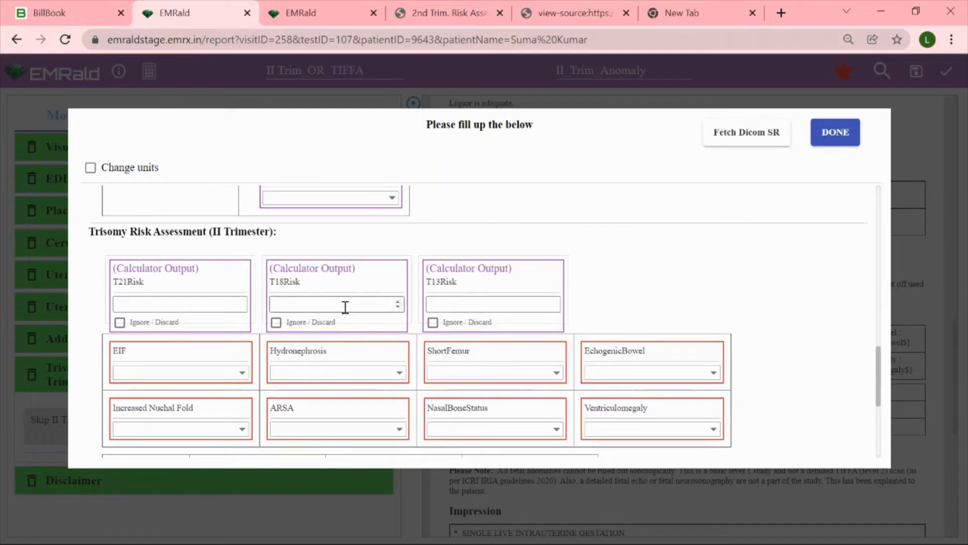
{"action": "scroll", "coordinate": [346, 307], "scroll_direction": "down", "scroll_amount": 1}
{"action": "scroll", "coordinate": [347, 313], "scroll_direction": "down", "scroll_amount": 1}
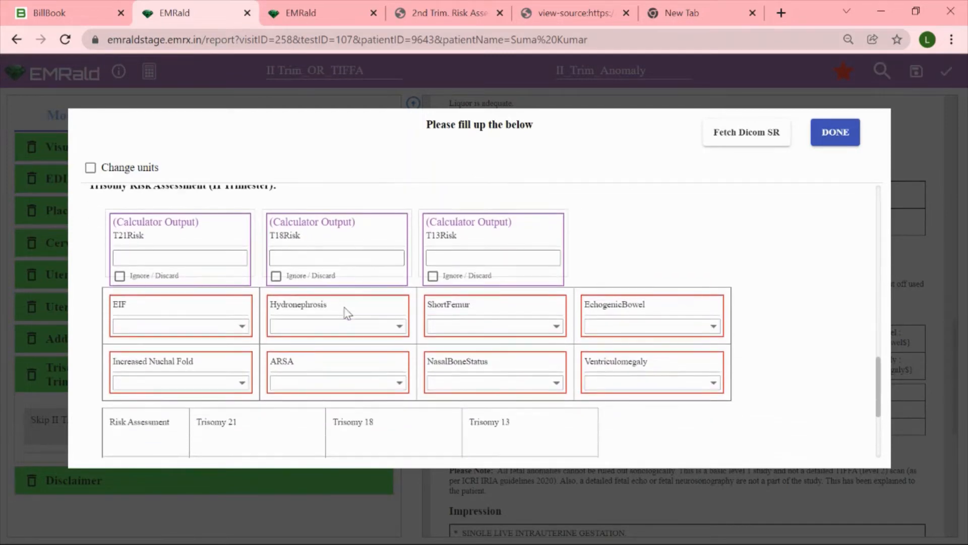
{"action": "scroll", "coordinate": [329, 339], "scroll_direction": "down", "scroll_amount": 1}
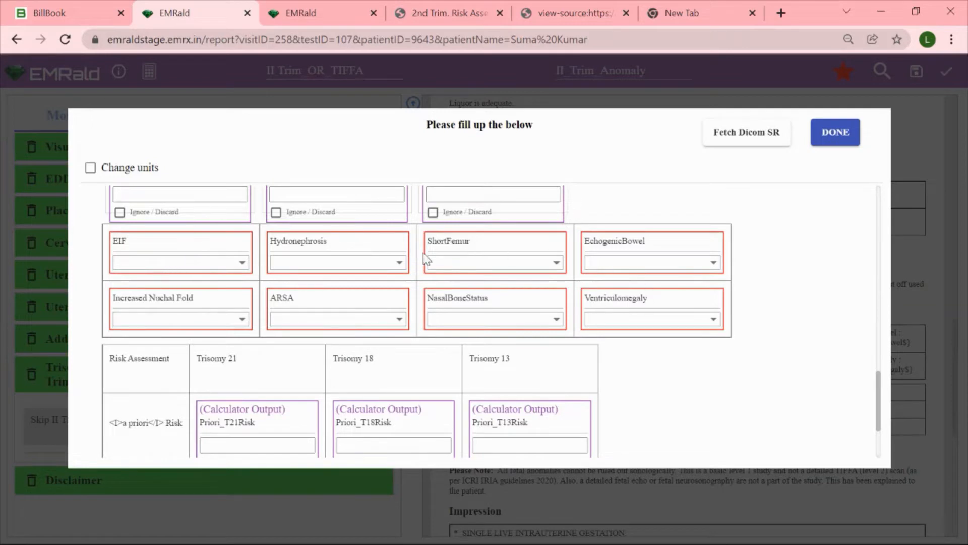
Set the EIF, Hydronephrosis, ShortFemur and EchogenicBowel biomarkers to Absent
{"action": "left_click", "coordinate": [206, 271]}
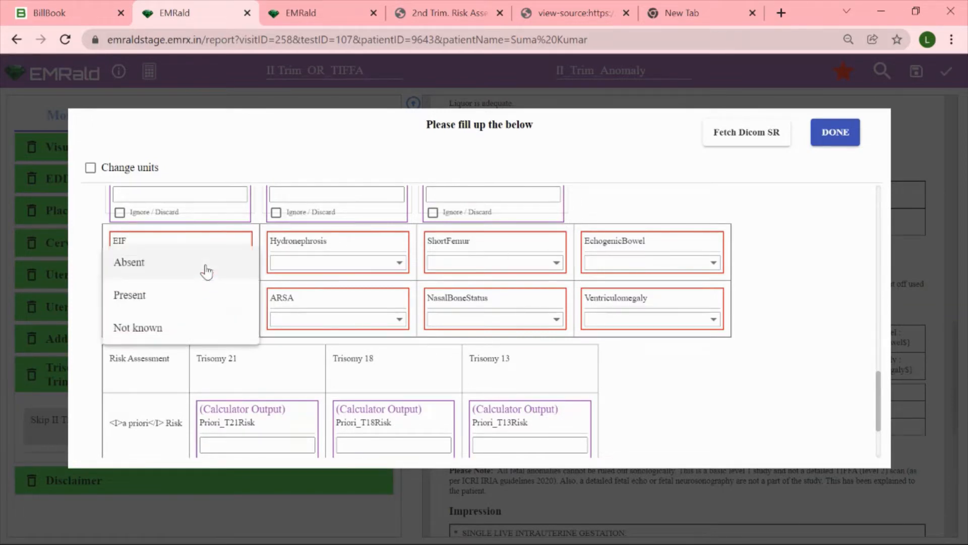
{"action": "left_click", "coordinate": [207, 270]}
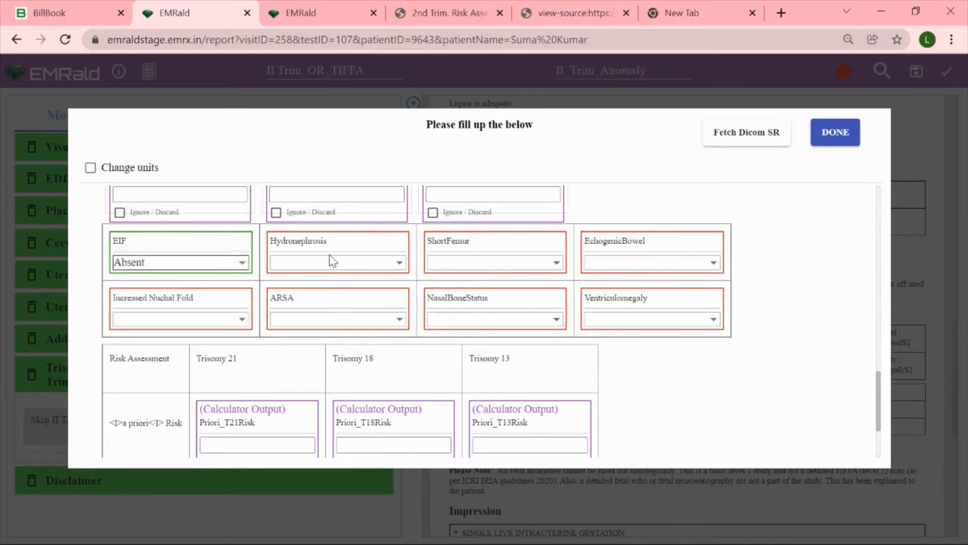
{"action": "left_click", "coordinate": [356, 262]}
{"action": "left_click", "coordinate": [356, 262]}
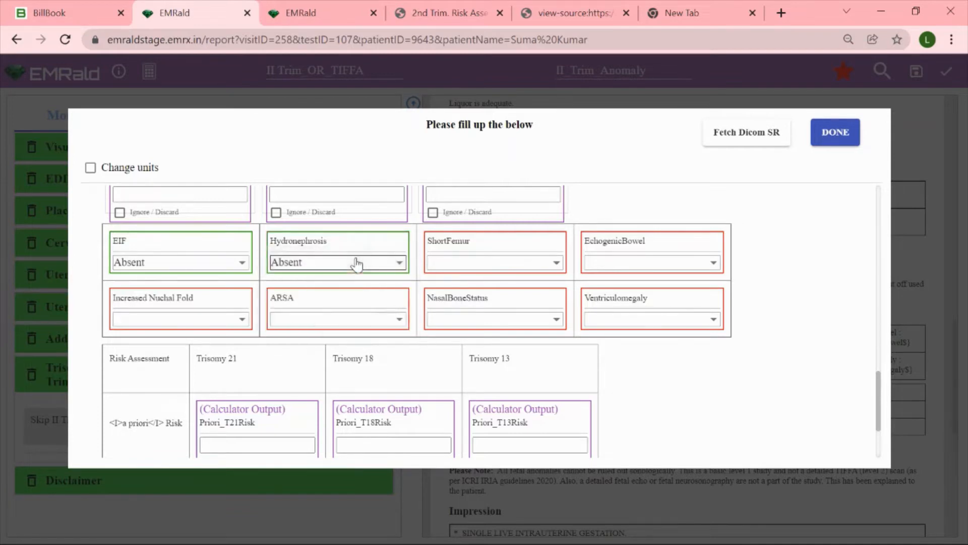
{"action": "left_click", "coordinate": [504, 273]}
{"action": "left_click", "coordinate": [504, 275]}
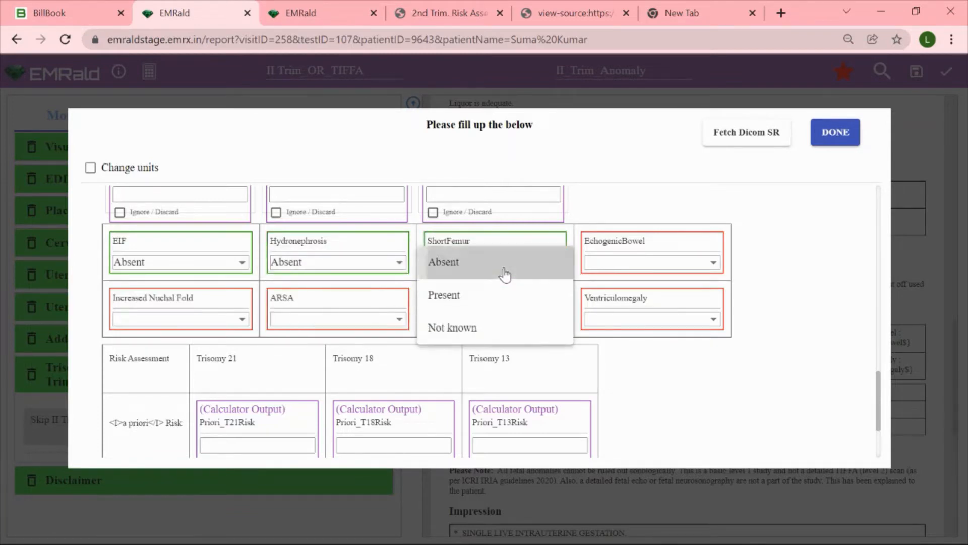
{"action": "left_click", "coordinate": [634, 270]}
{"action": "left_click", "coordinate": [633, 271]}
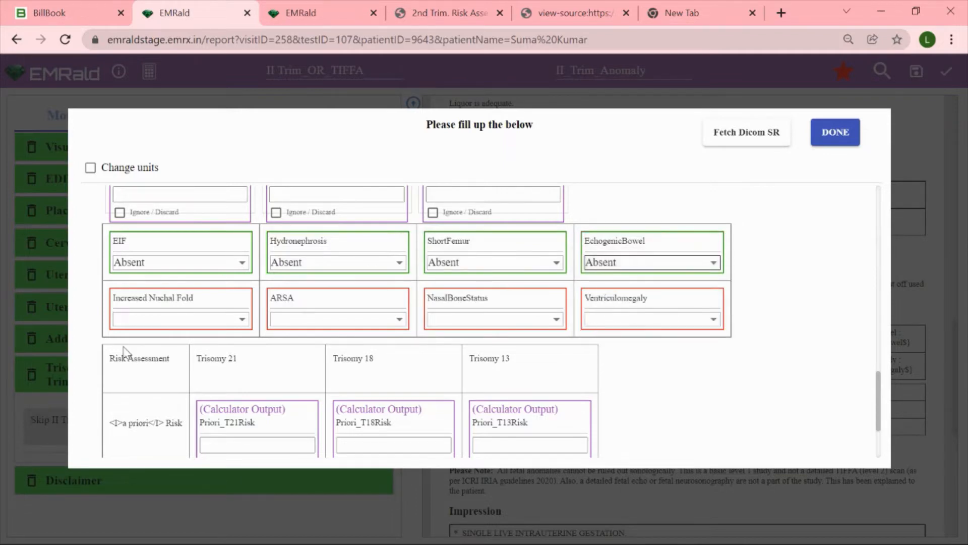
Set Increased Nuchal Fold, ARSA and Ventriculomegaly to Absent and NasalBoneStatus to Normal size, and submit the form
{"action": "left_click", "coordinate": [173, 326]}
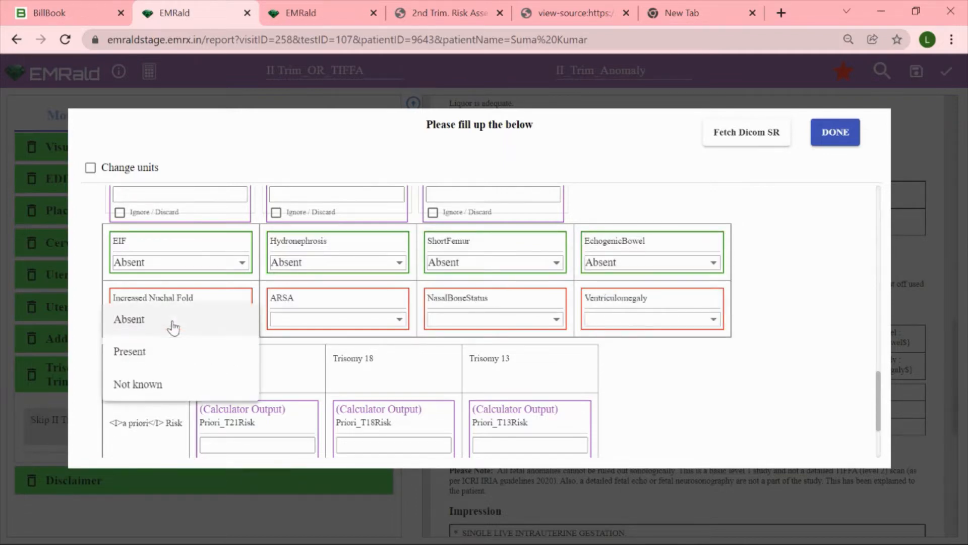
{"action": "left_click", "coordinate": [173, 327]}
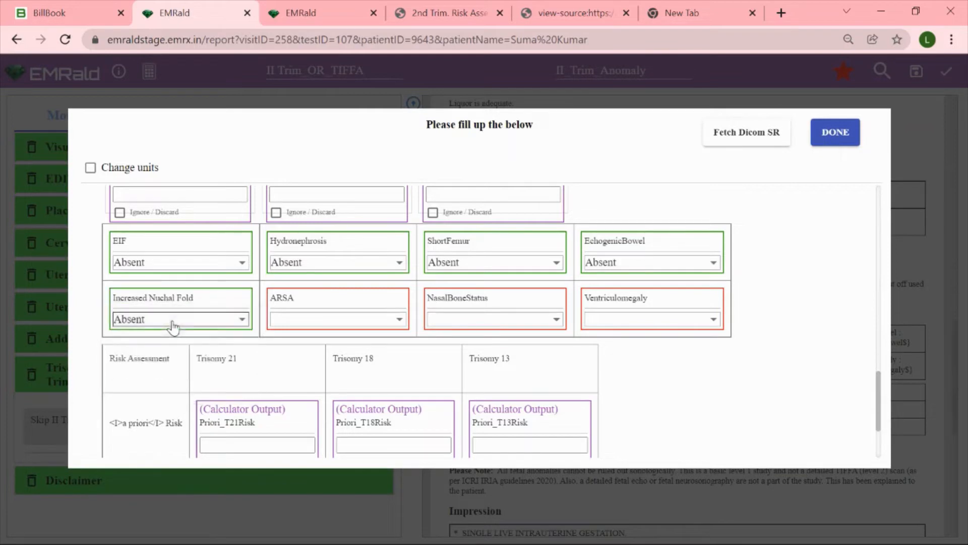
{"action": "left_click", "coordinate": [321, 320]}
{"action": "left_click", "coordinate": [322, 320]}
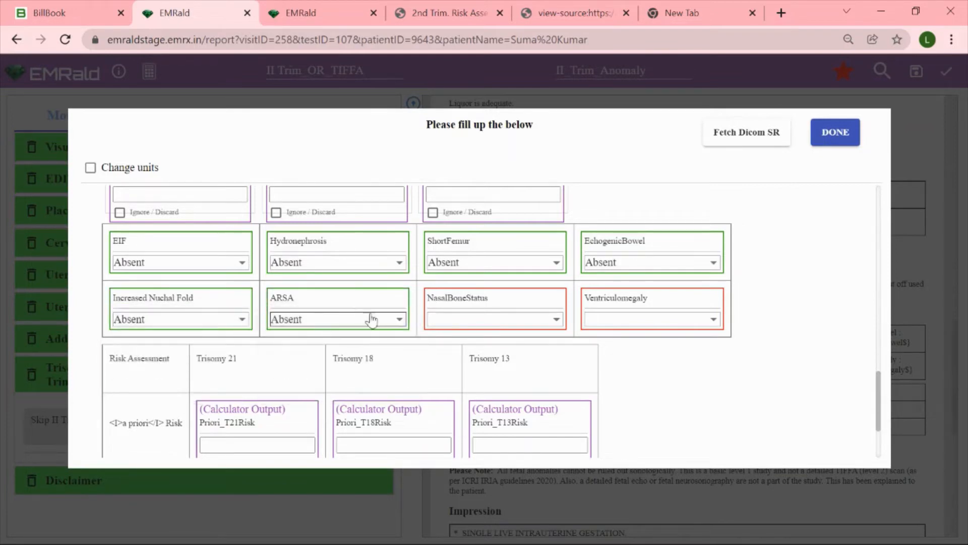
{"action": "left_click", "coordinate": [505, 321]}
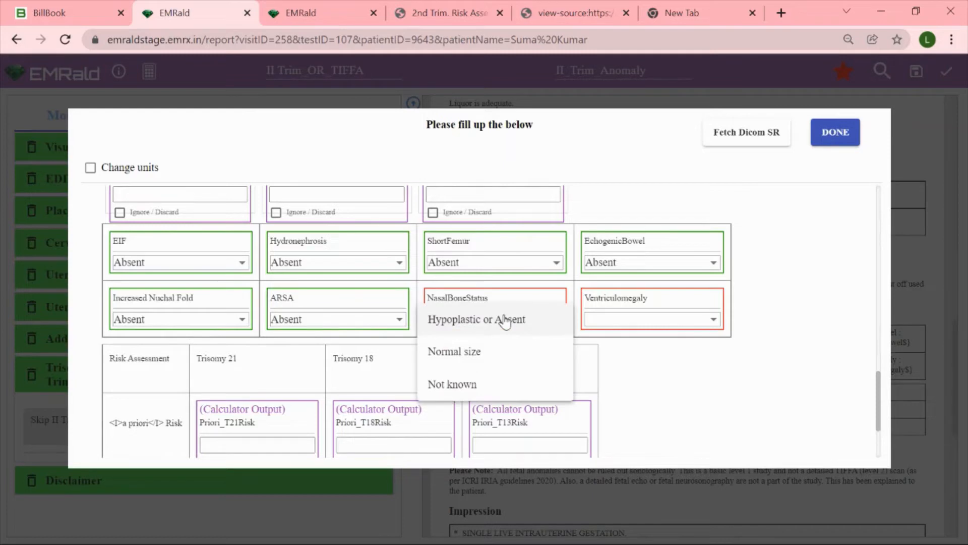
{"action": "left_click", "coordinate": [498, 355]}
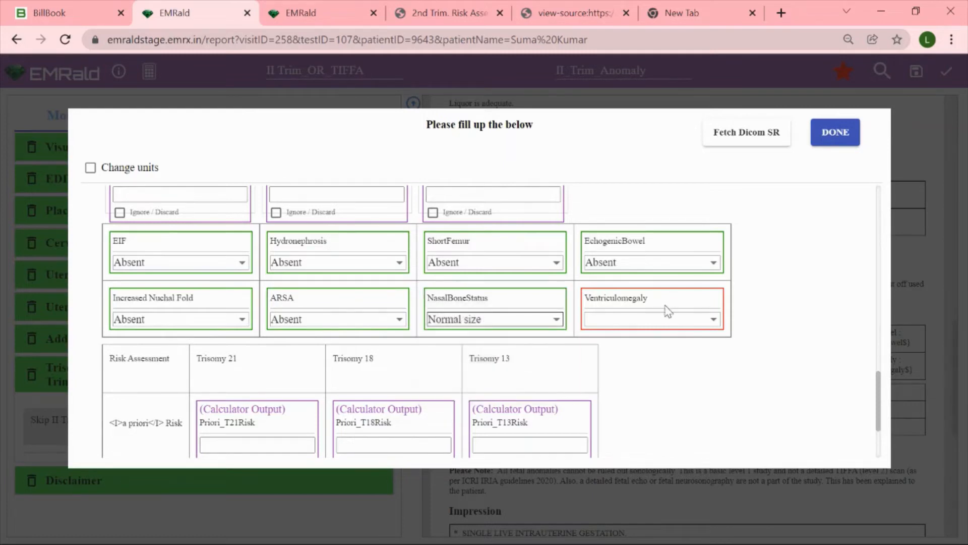
{"action": "left_click", "coordinate": [658, 321]}
{"action": "left_click", "coordinate": [659, 323]}
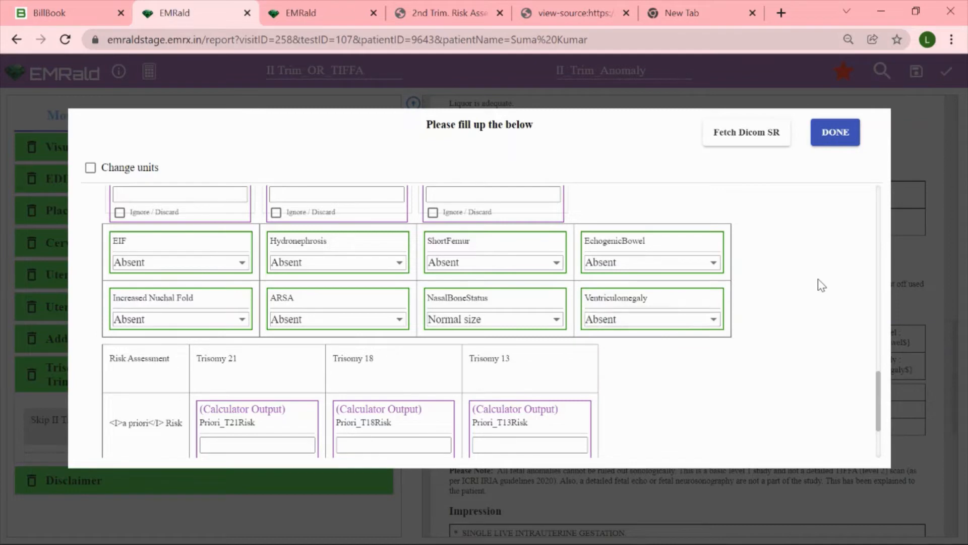
{"action": "left_click", "coordinate": [837, 129]}
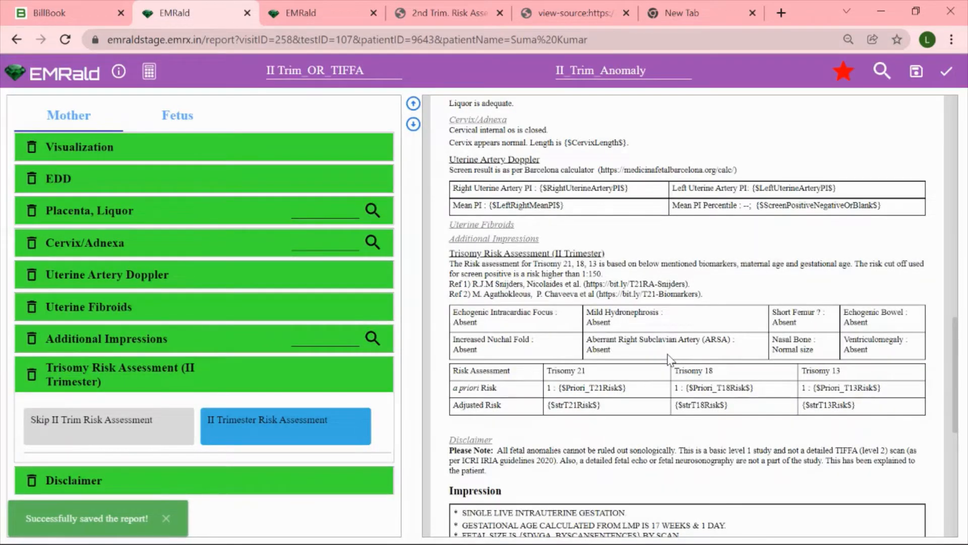
Run the automatic 2nd Trimester Risk calculation for the report
{"action": "left_click", "coordinate": [149, 77]}
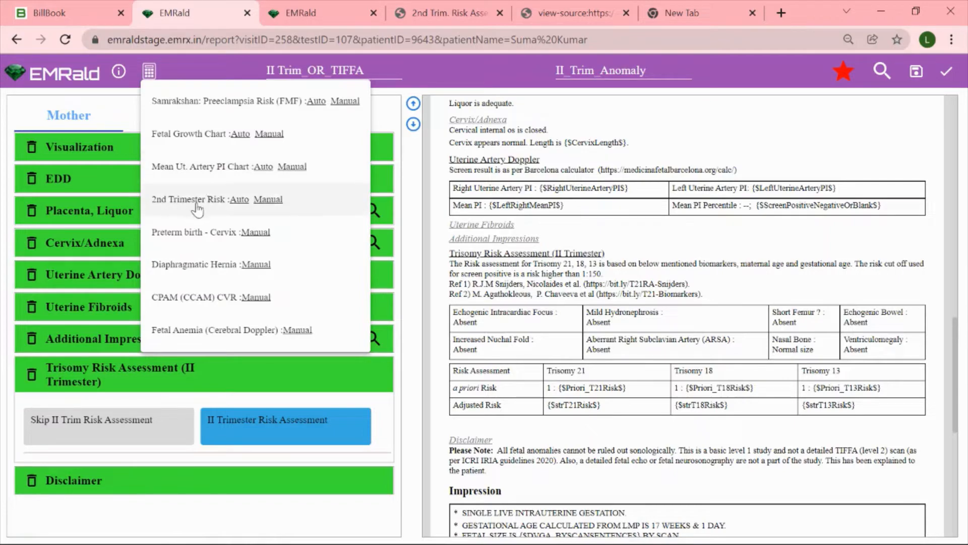
{"action": "scroll", "coordinate": [227, 205], "scroll_direction": "up", "scroll_amount": 4}
{"action": "scroll", "coordinate": [228, 209], "scroll_direction": "up", "scroll_amount": 1}
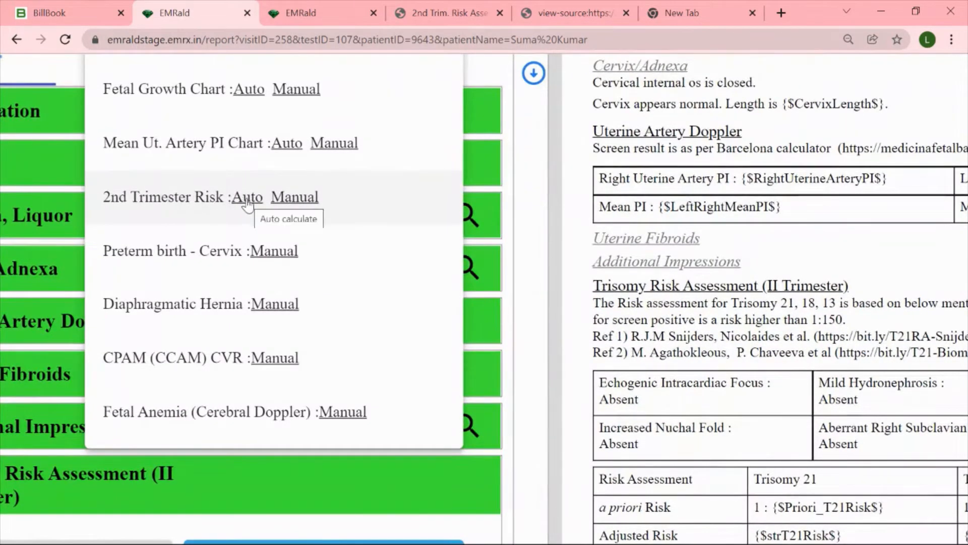
{"action": "scroll", "coordinate": [246, 203], "scroll_direction": "down", "scroll_amount": 5}
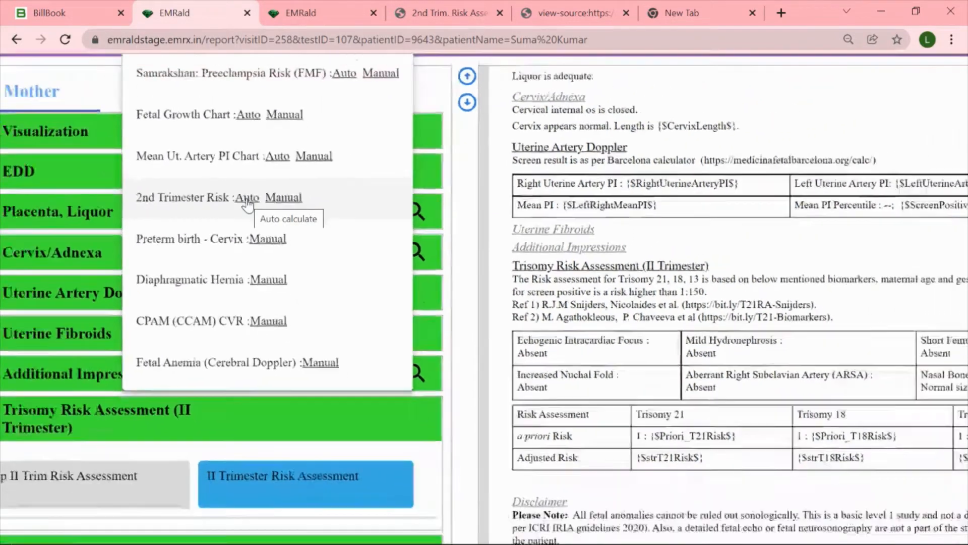
{"action": "left_click", "coordinate": [240, 200]}
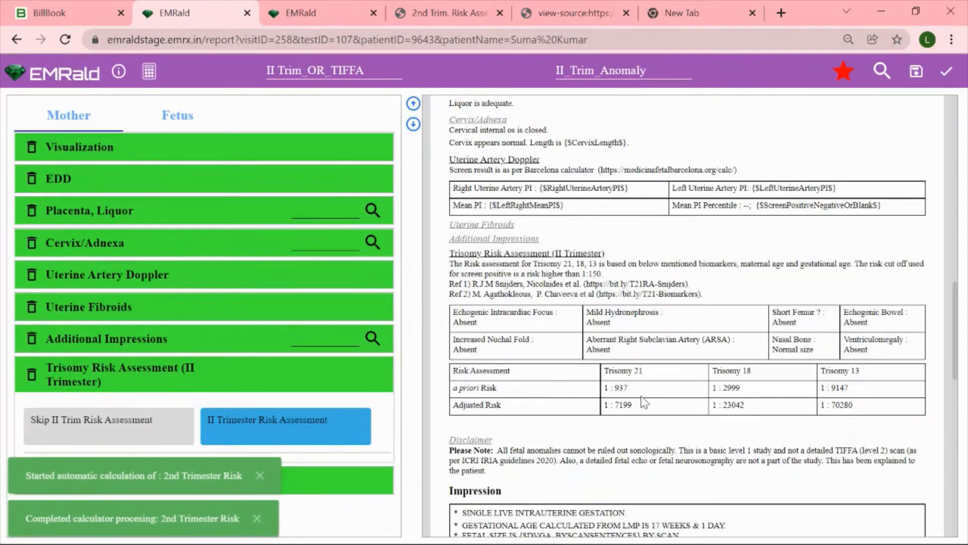
Examine the calculated a priori and adjusted trisomy risks in the report, along with the Disclaimer and Impression sections
{"action": "scroll", "coordinate": [641, 398], "scroll_direction": "down", "scroll_amount": 2}
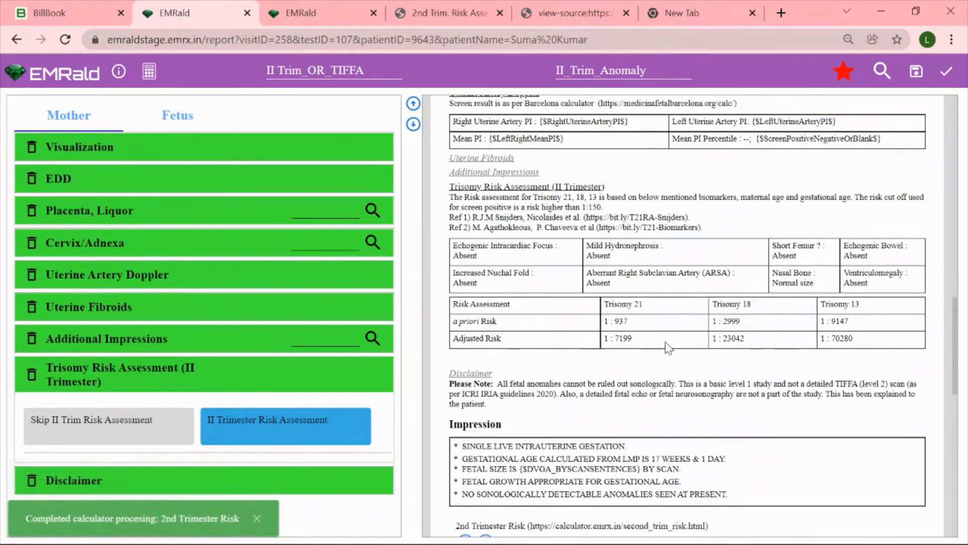
{"action": "scroll", "coordinate": [678, 325], "scroll_direction": "up", "scroll_amount": 5, "text": "ctrl"}
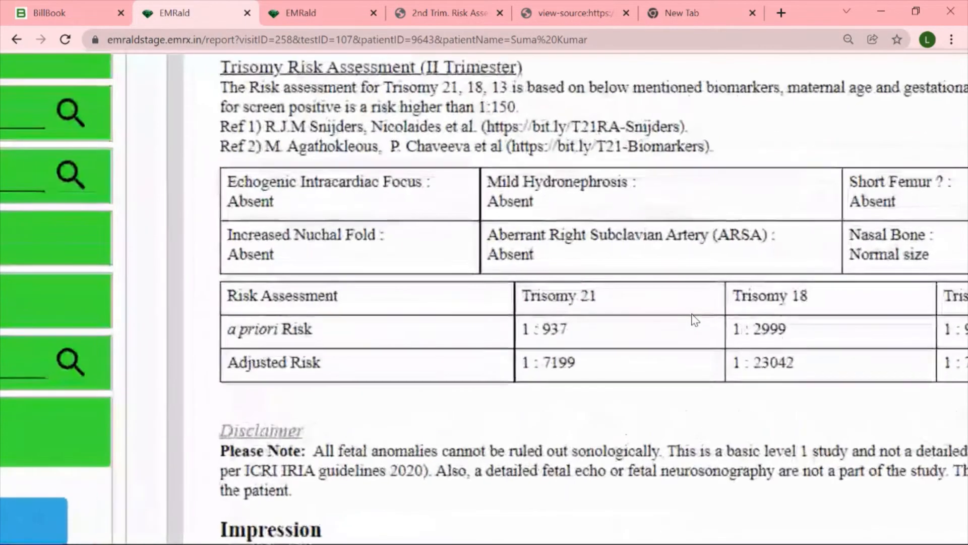
{"action": "scroll", "coordinate": [694, 319], "scroll_direction": "right", "scroll_amount": 1}
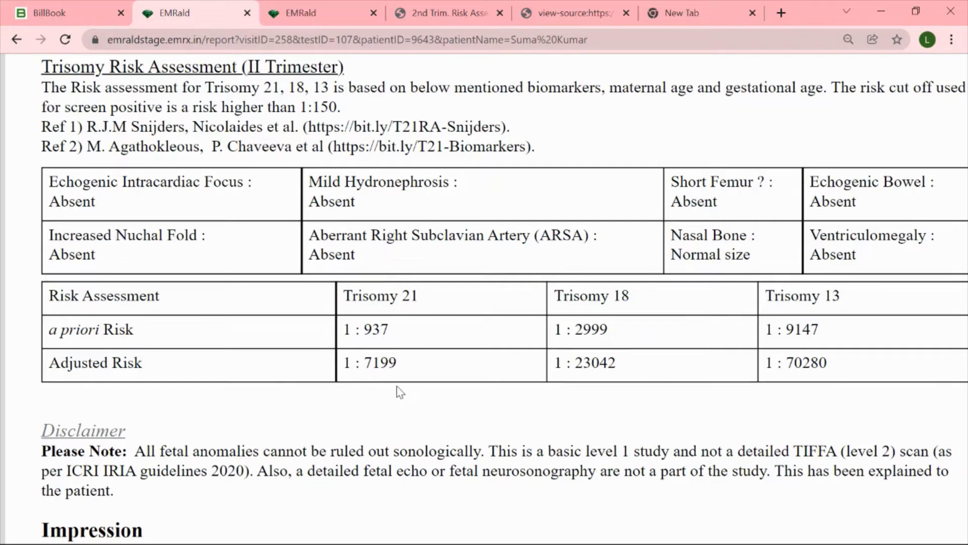
{"action": "scroll", "coordinate": [399, 392], "scroll_direction": "down", "scroll_amount": 5}
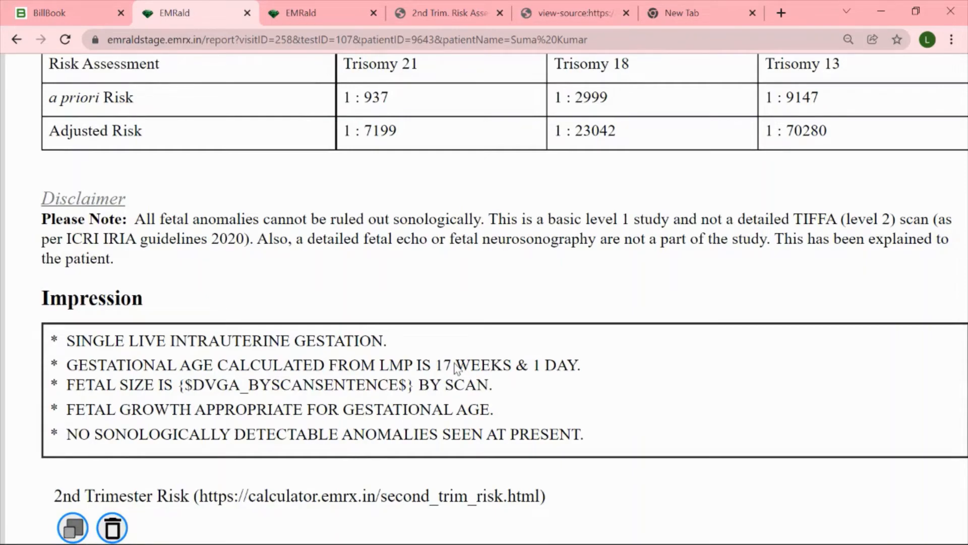
{"action": "scroll", "coordinate": [455, 363], "scroll_direction": "up", "scroll_amount": 1}
{"action": "scroll", "coordinate": [472, 307], "scroll_direction": "down", "scroll_amount": 5}
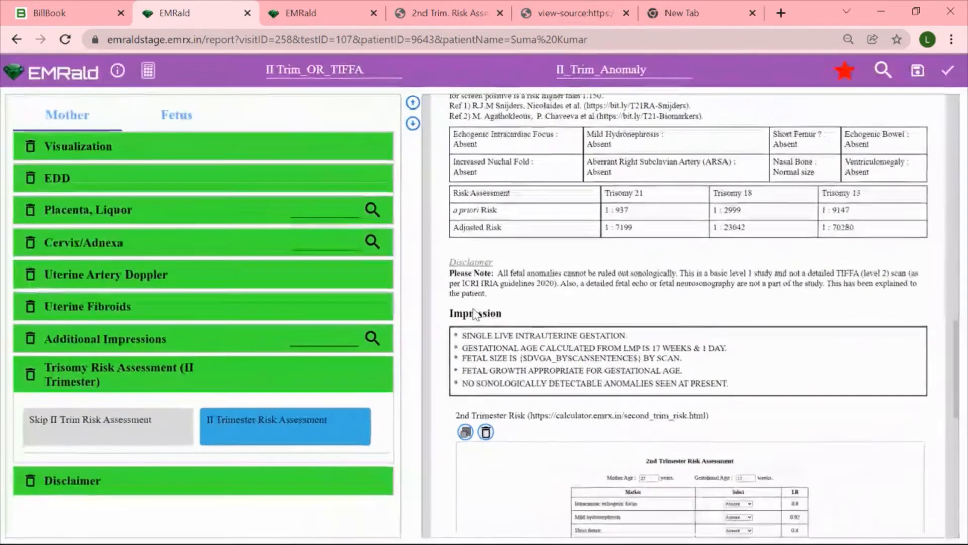
Reopen the report's values form, set the EchogenicBowel and Ventriculomegaly biomarkers to Present, and submit the form
{"action": "left_click", "coordinate": [838, 66]}
{"action": "scroll", "coordinate": [597, 272], "scroll_direction": "down", "scroll_amount": 3}
{"action": "scroll", "coordinate": [595, 288], "scroll_direction": "down", "scroll_amount": 12}
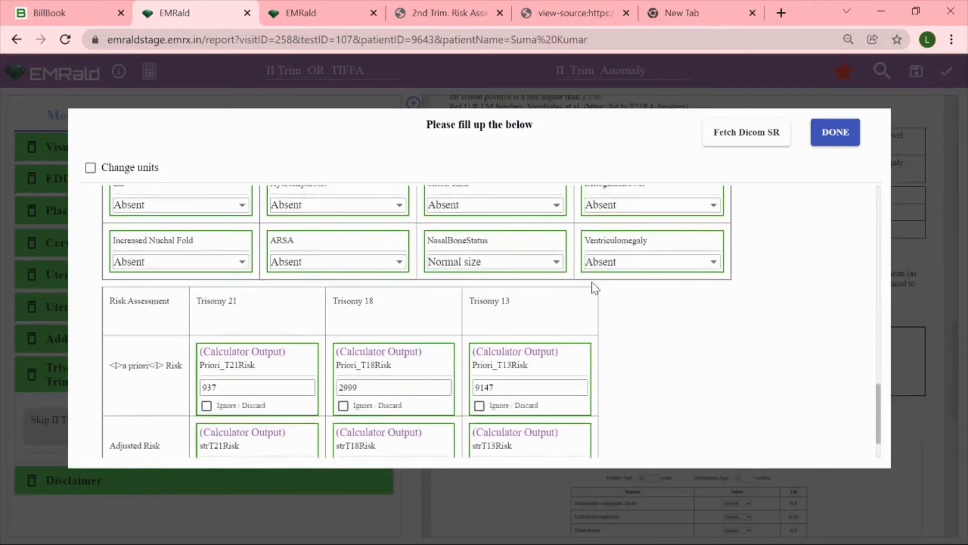
{"action": "scroll", "coordinate": [595, 288], "scroll_direction": "up", "scroll_amount": 1}
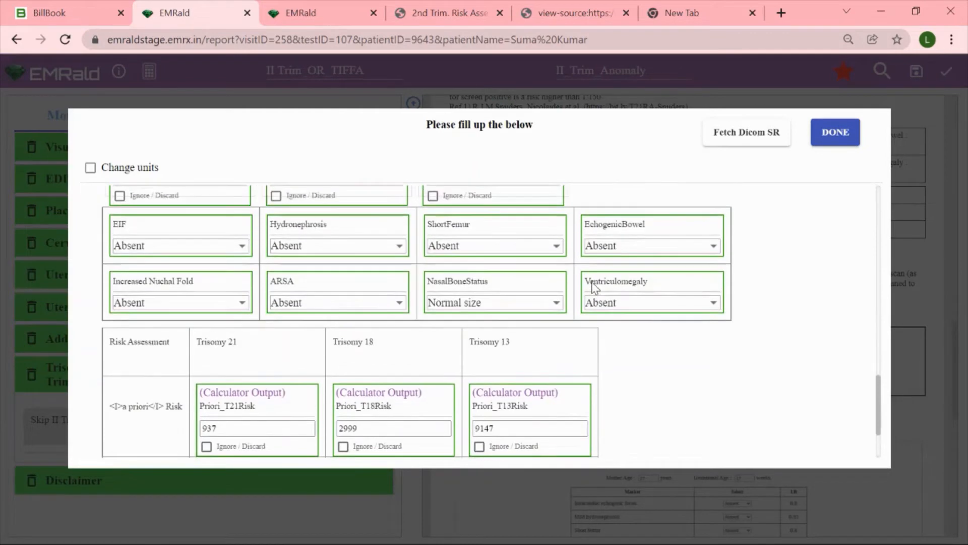
{"action": "left_click", "coordinate": [668, 250]}
{"action": "left_click", "coordinate": [658, 285]}
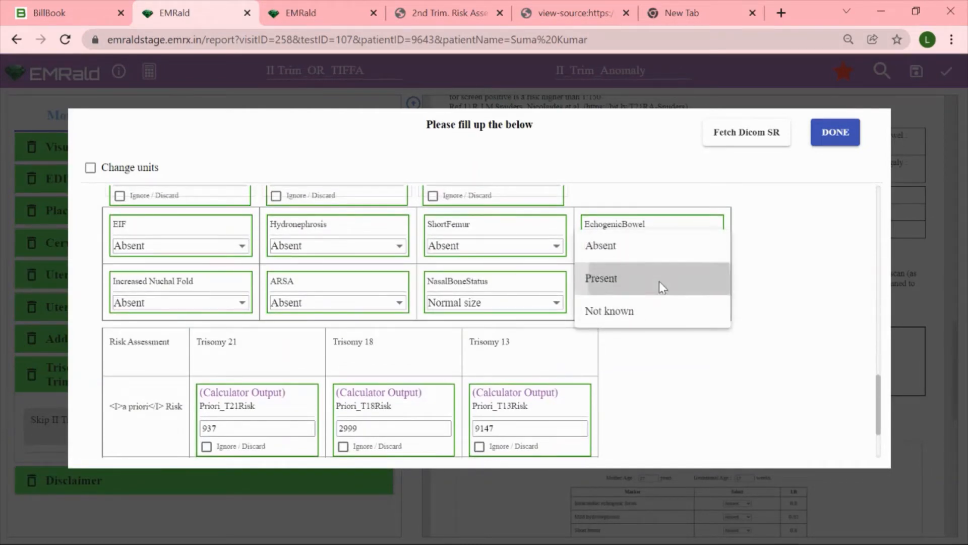
{"action": "left_click", "coordinate": [659, 302]}
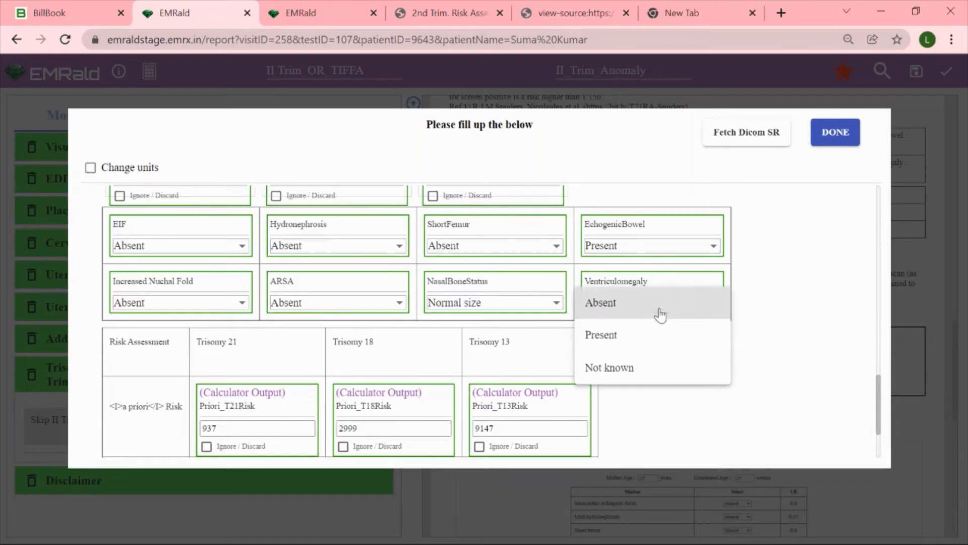
{"action": "left_click", "coordinate": [655, 337]}
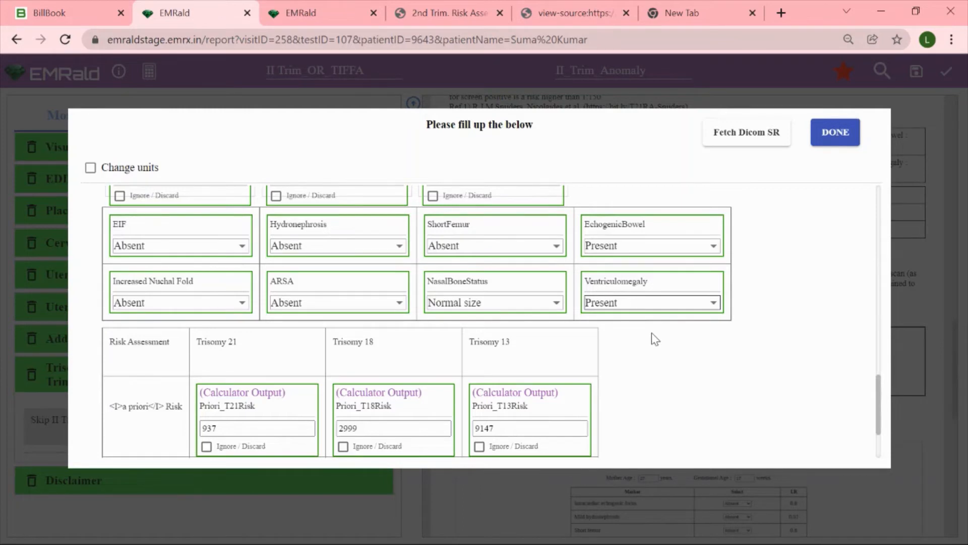
{"action": "left_click", "coordinate": [848, 137]}
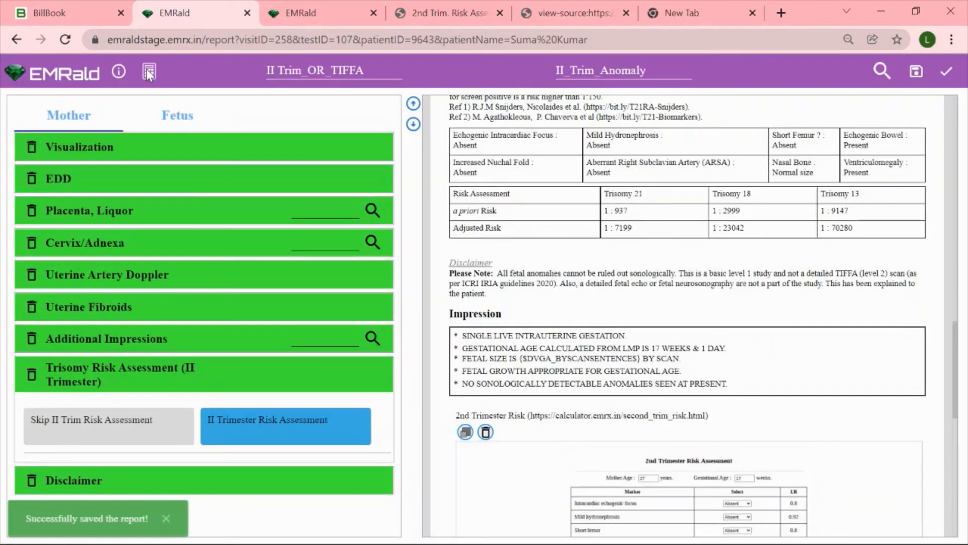
Rerun the automatic 2nd Trimester Risk calculation and examine the recalculated adjusted trisomy risks and the Impression section
{"action": "left_click", "coordinate": [149, 72]}
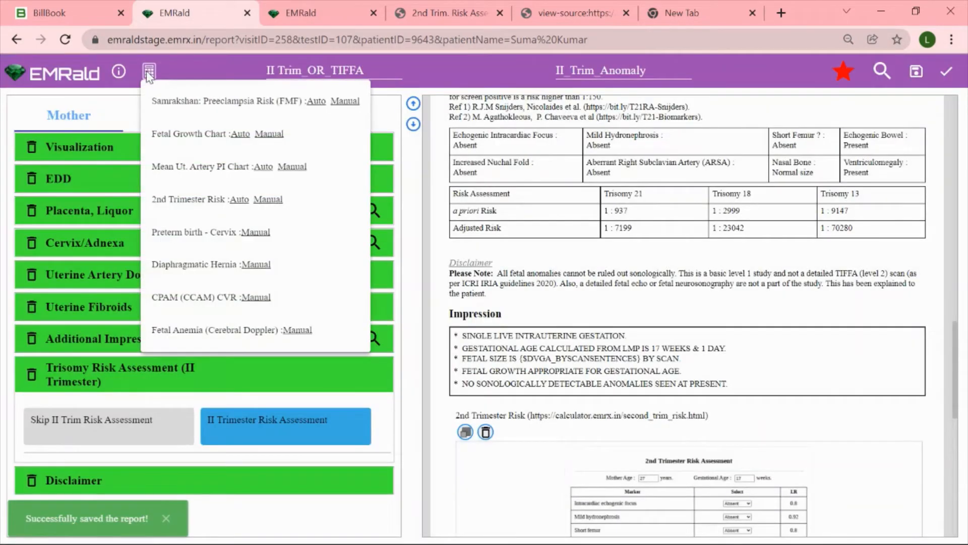
{"action": "left_click", "coordinate": [237, 200]}
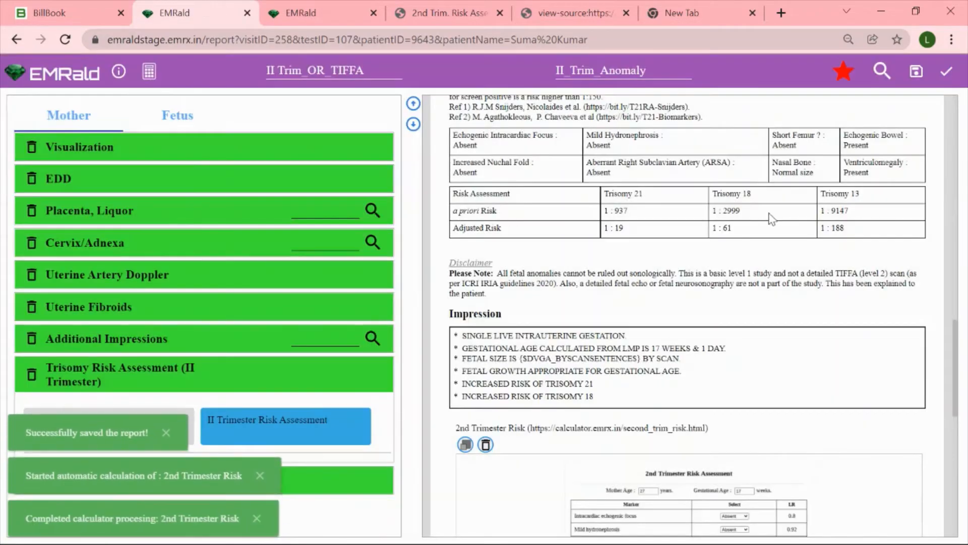
{"action": "scroll", "coordinate": [770, 218], "scroll_direction": "up", "scroll_amount": 1}
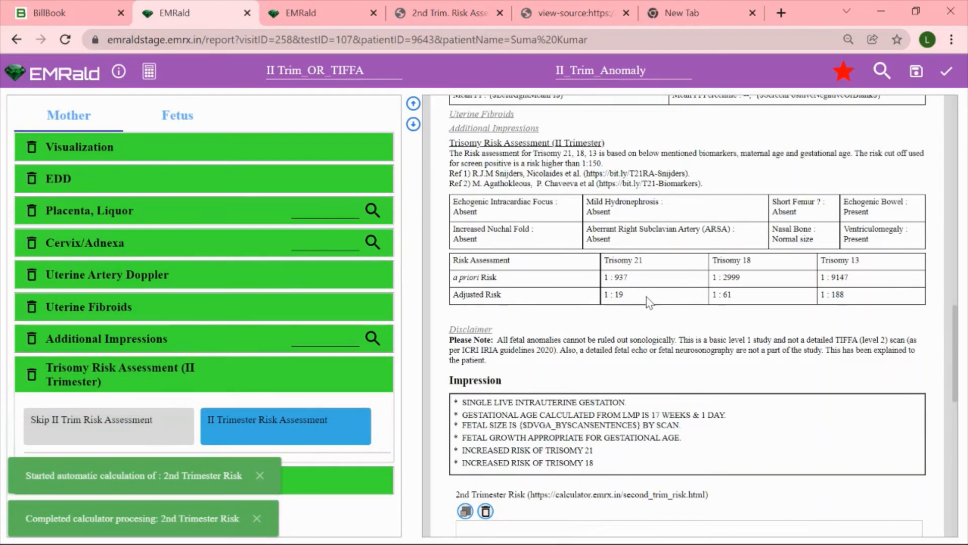
{"action": "scroll", "coordinate": [649, 303], "scroll_direction": "up", "scroll_amount": 5}
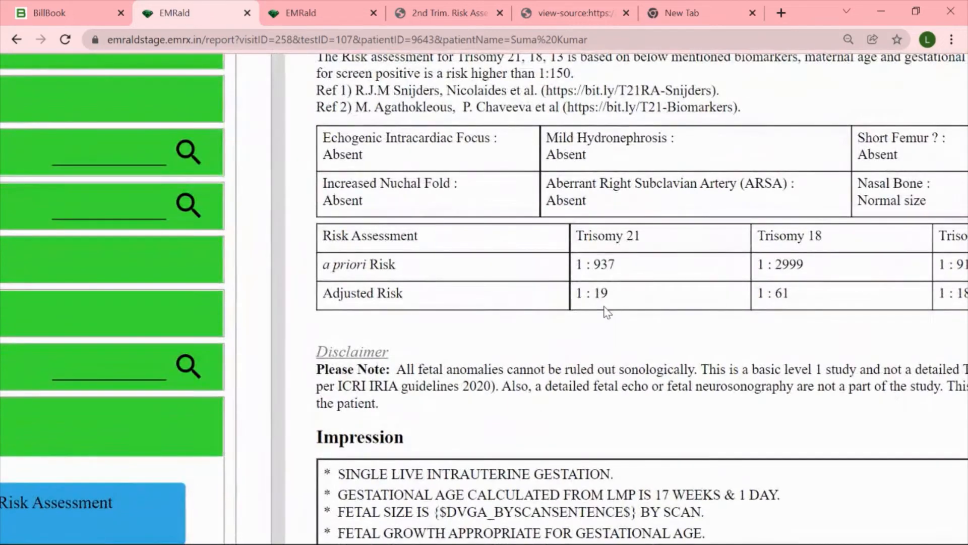
{"action": "scroll", "coordinate": [607, 311], "scroll_direction": "right", "scroll_amount": 1}
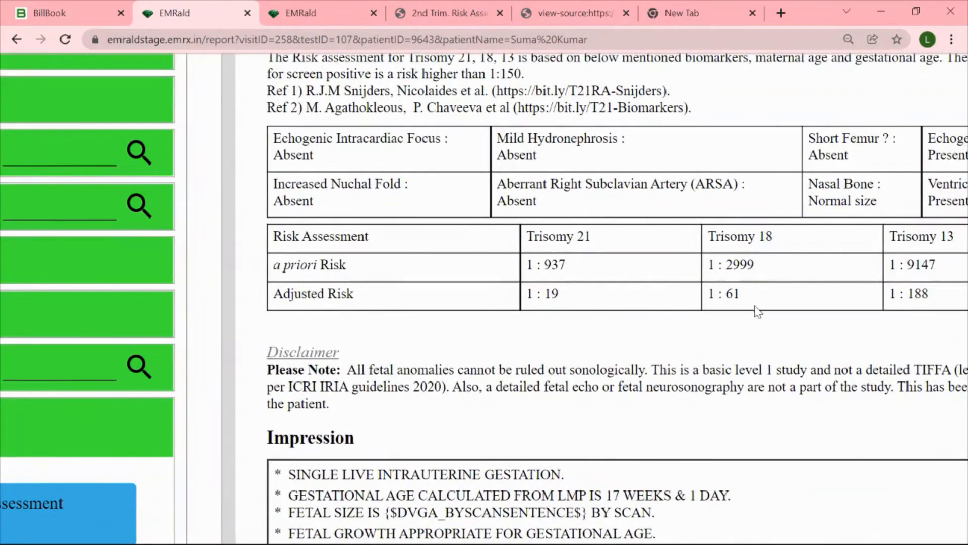
{"action": "scroll", "coordinate": [752, 305], "scroll_direction": "right", "scroll_amount": 1}
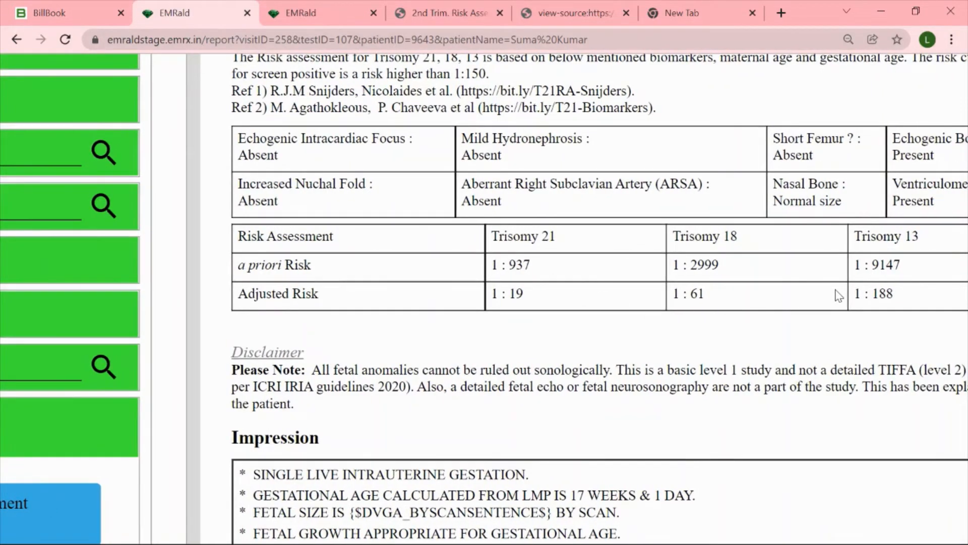
{"action": "scroll", "coordinate": [838, 295], "scroll_direction": "down", "scroll_amount": 2}
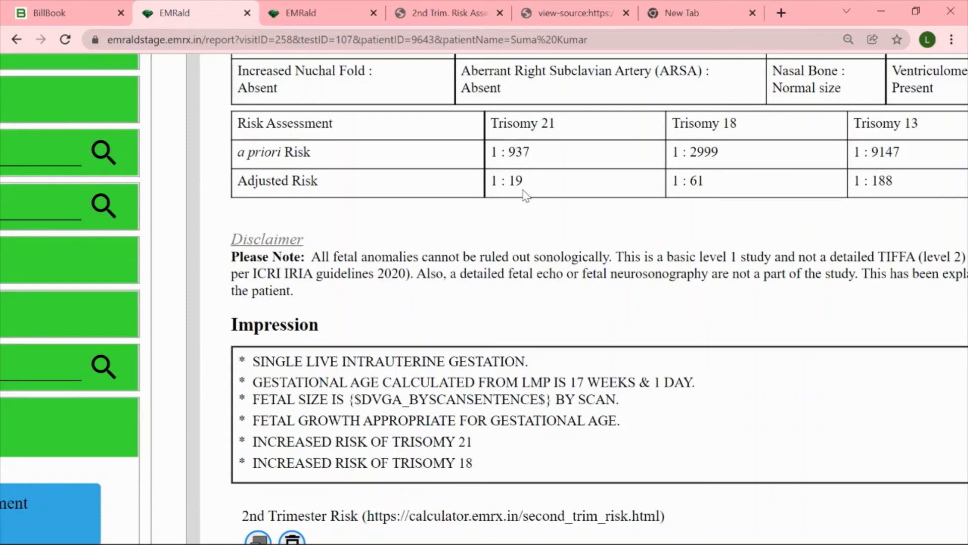
{"action": "key", "text": "ctrl+minus"}
{"action": "key", "text": "ctrl+minus"}
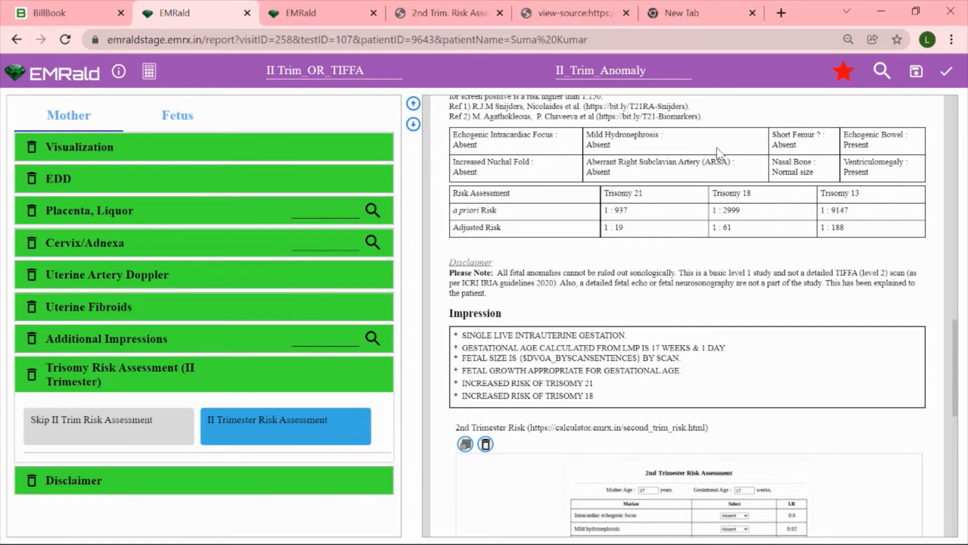
Review the patient's age and the LMP-based clinical data at the report's head, and the Trisomy Risk Assessment and Impression sections
{"action": "scroll", "coordinate": [694, 174], "scroll_direction": "up", "scroll_amount": 1}
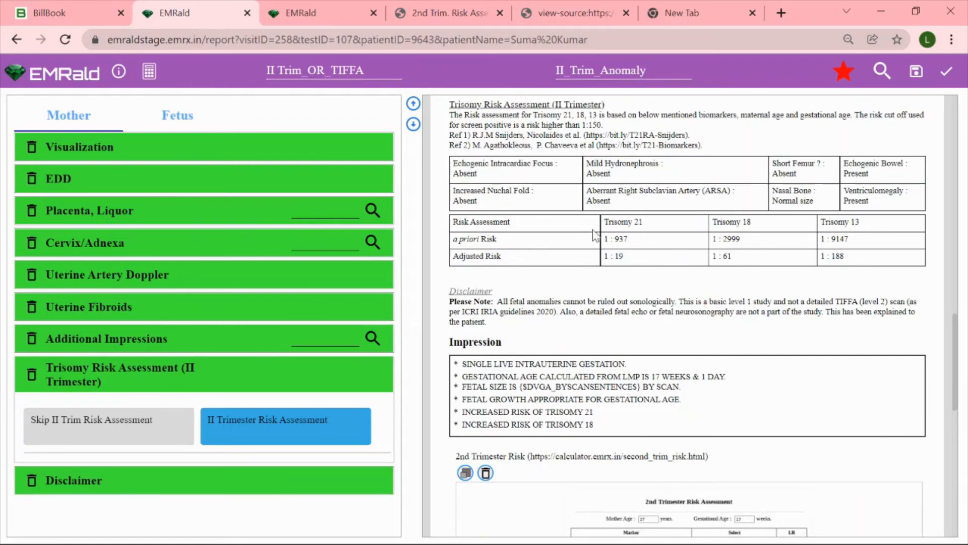
{"action": "scroll", "coordinate": [594, 236], "scroll_direction": "up", "scroll_amount": 15}
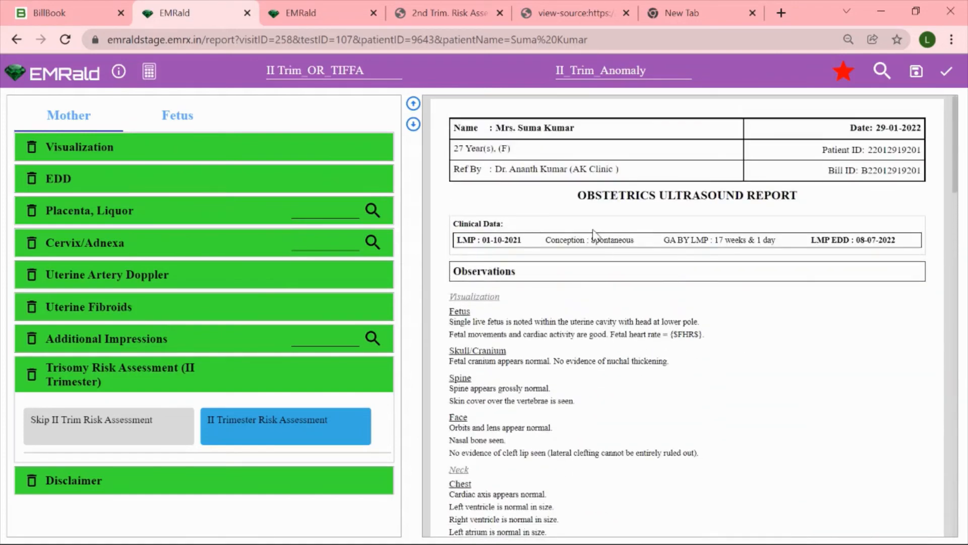
{"action": "scroll", "coordinate": [569, 187], "scroll_direction": "up", "scroll_amount": 5}
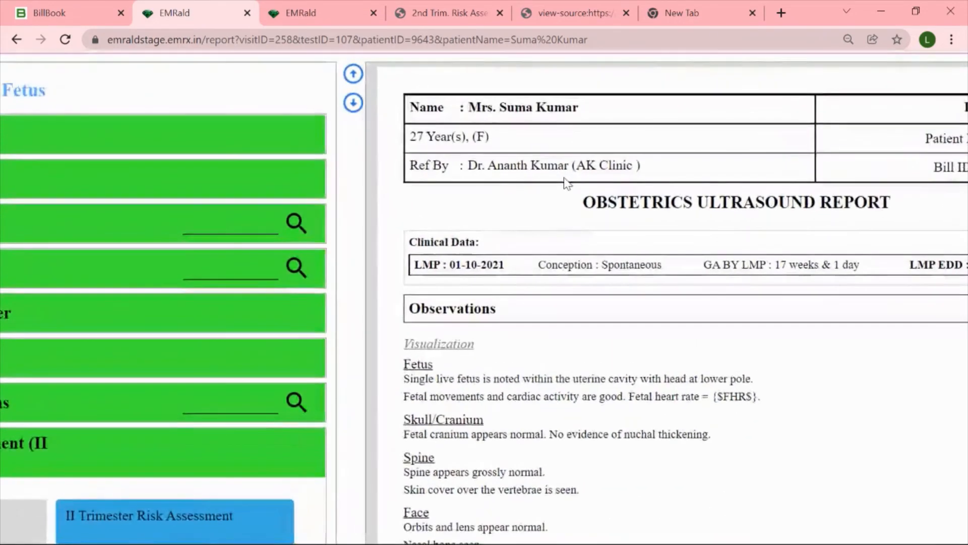
{"action": "scroll", "coordinate": [567, 184], "scroll_direction": "right", "scroll_amount": 3}
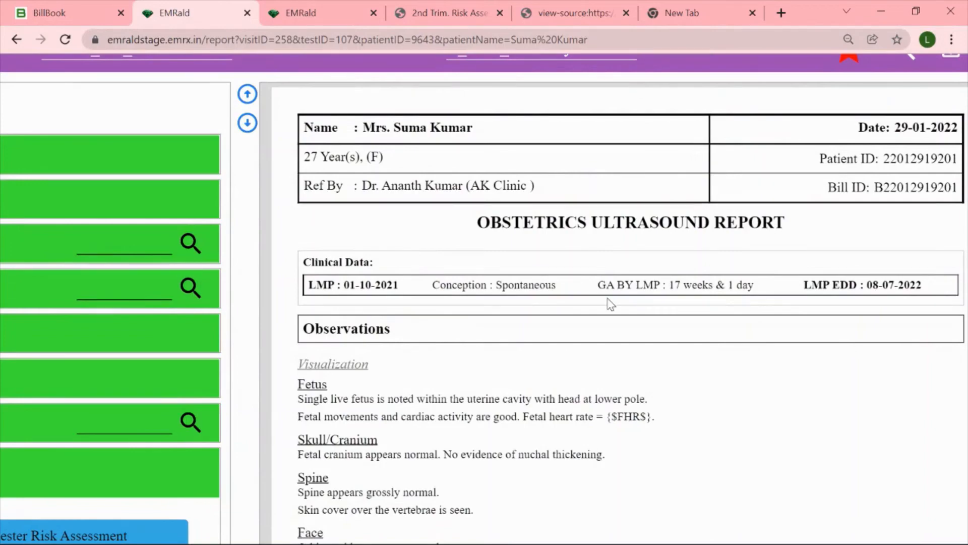
{"action": "key", "text": "ctrl+minus"}
{"action": "key", "text": "ctrl+minus"}
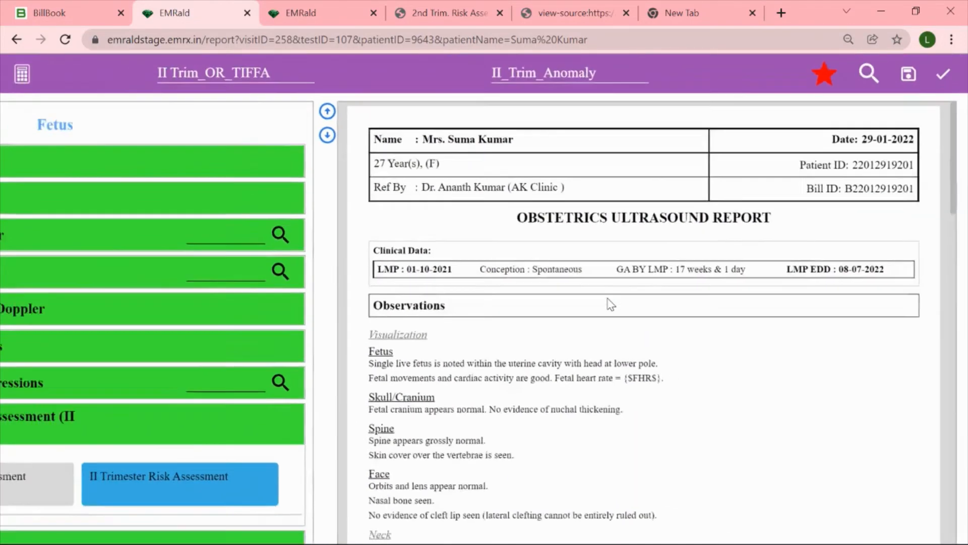
{"action": "scroll", "coordinate": [611, 304], "scroll_direction": "down", "scroll_amount": 5}
{"action": "scroll", "coordinate": [611, 304], "scroll_direction": "down", "scroll_amount": 5}
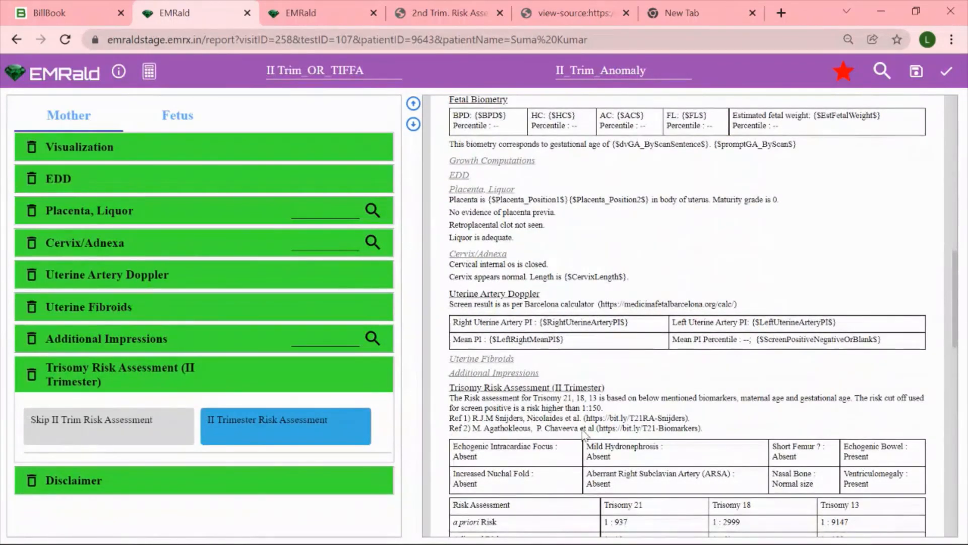
{"action": "scroll", "coordinate": [535, 446], "scroll_direction": "down", "scroll_amount": 3}
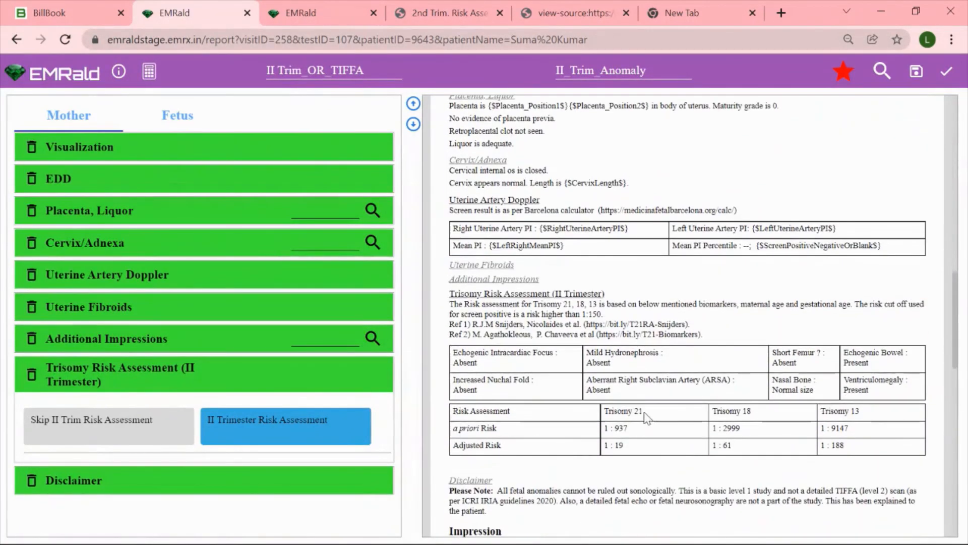
{"action": "scroll", "coordinate": [606, 450], "scroll_direction": "down", "scroll_amount": 2}
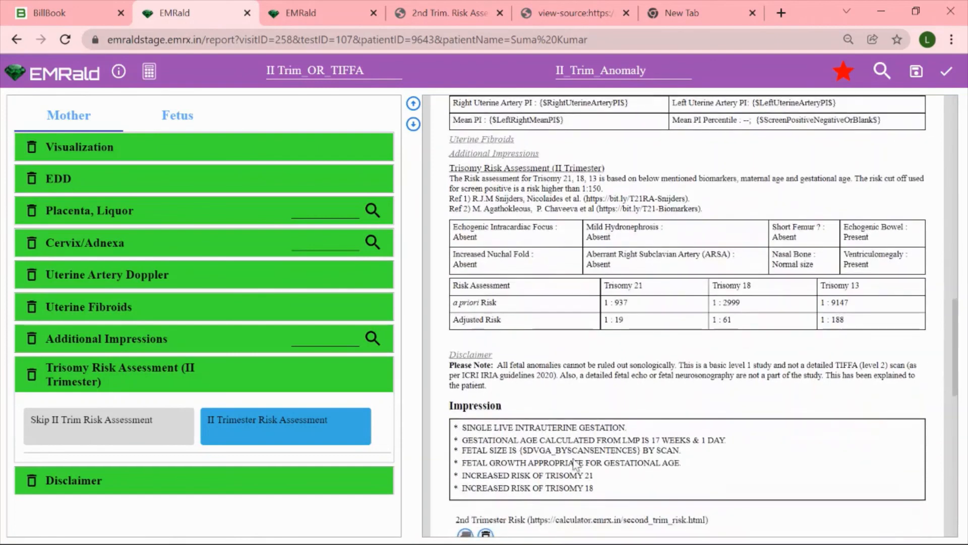